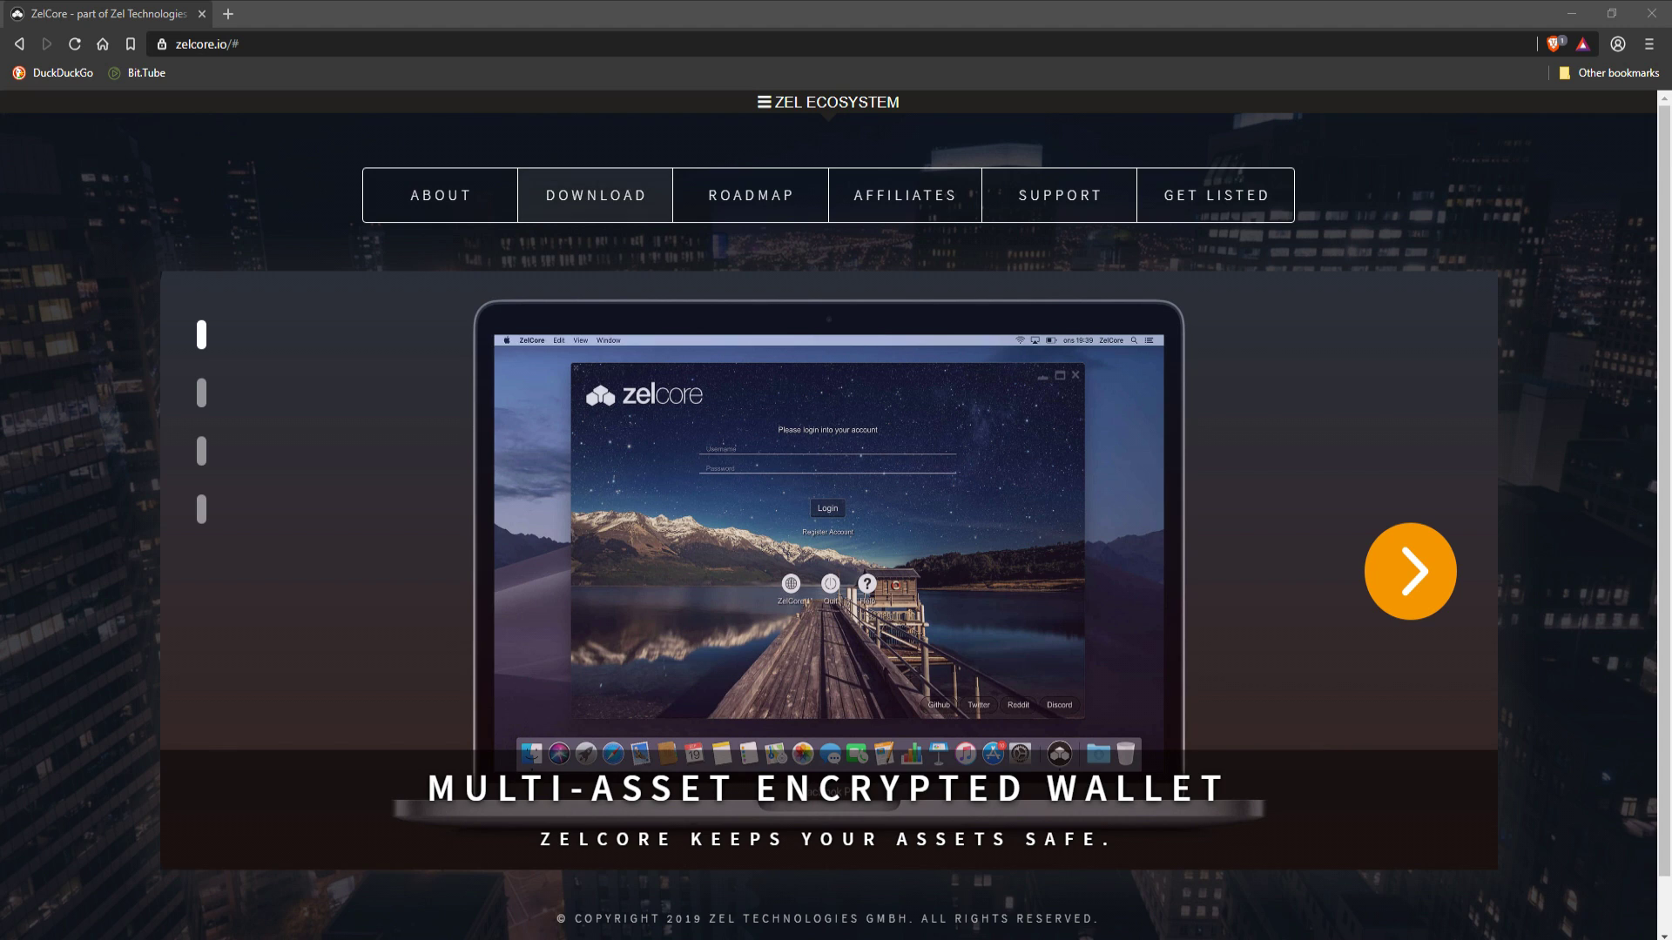
# Step: Open the DOWNLOAD options on zelcore.io
pyautogui.click(596, 195)
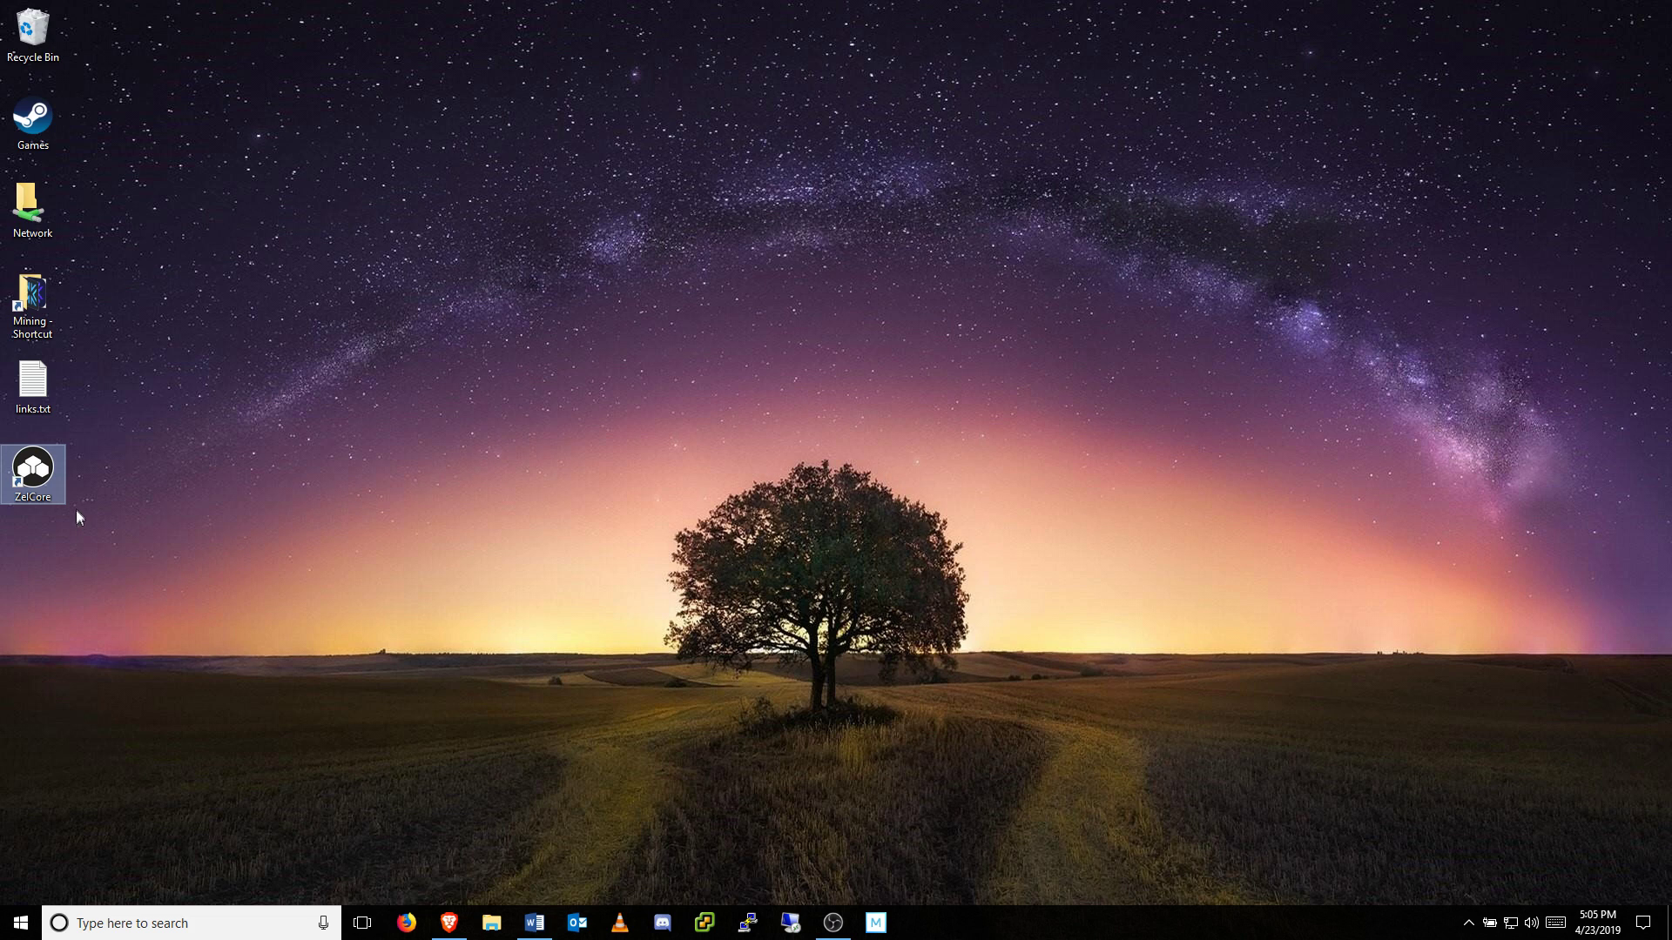
# Step: Launch ZelCore Wallet from its desktop shortcut and bring up the language list
pyautogui.doubleClick(38, 475)
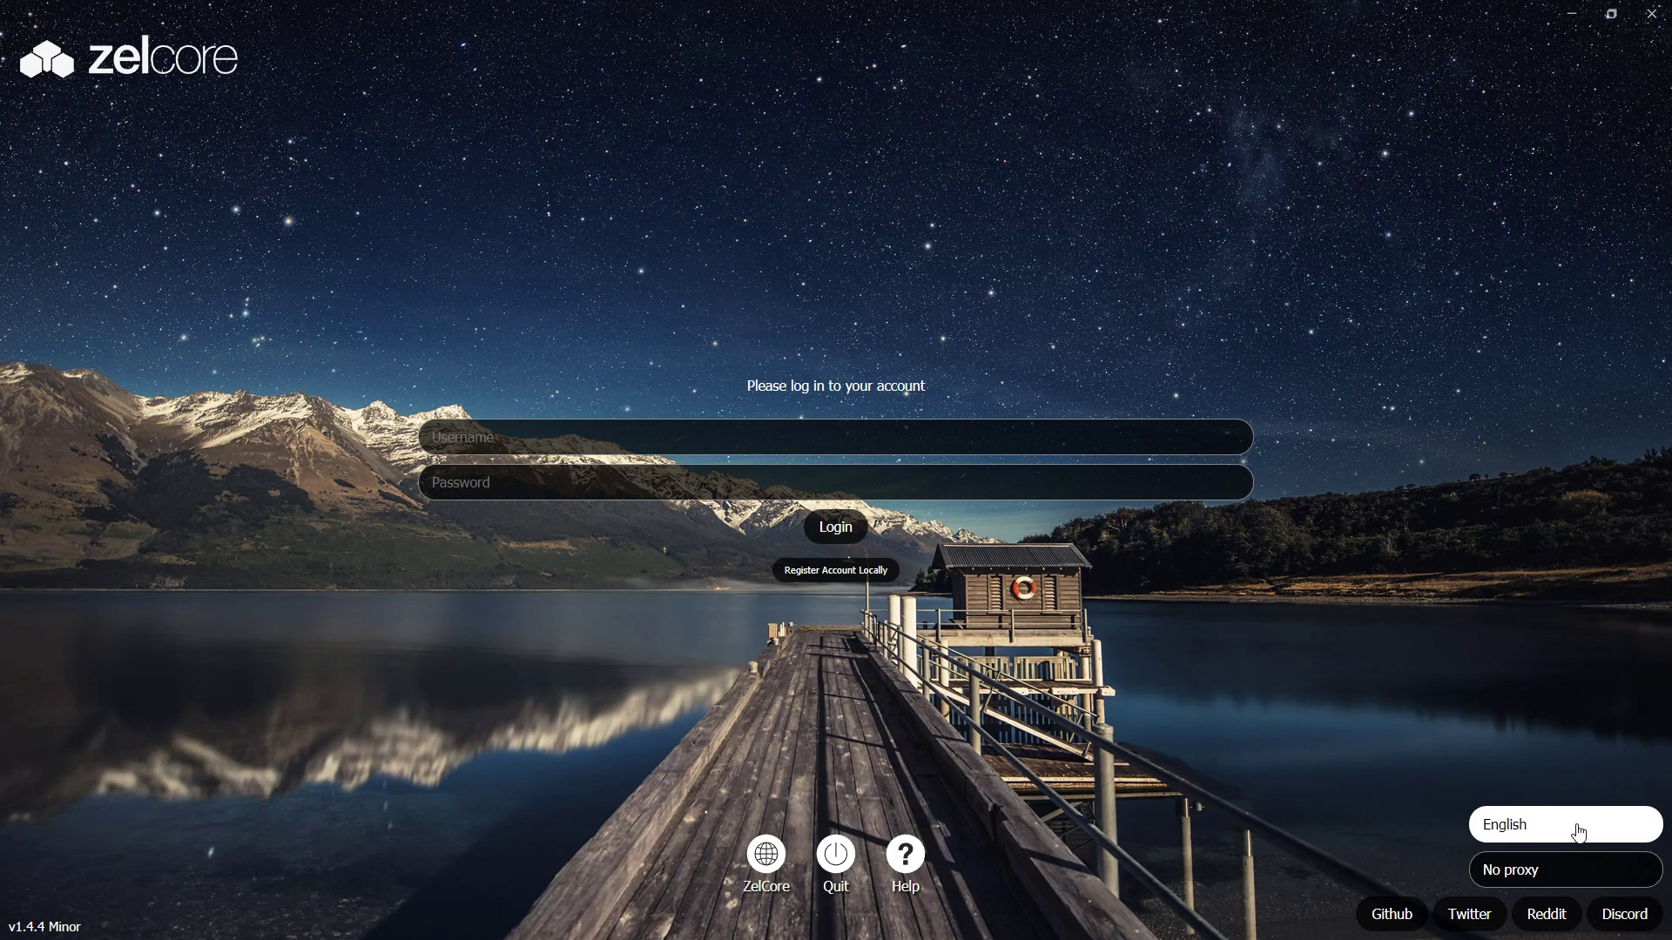
pyautogui.click(1578, 833)
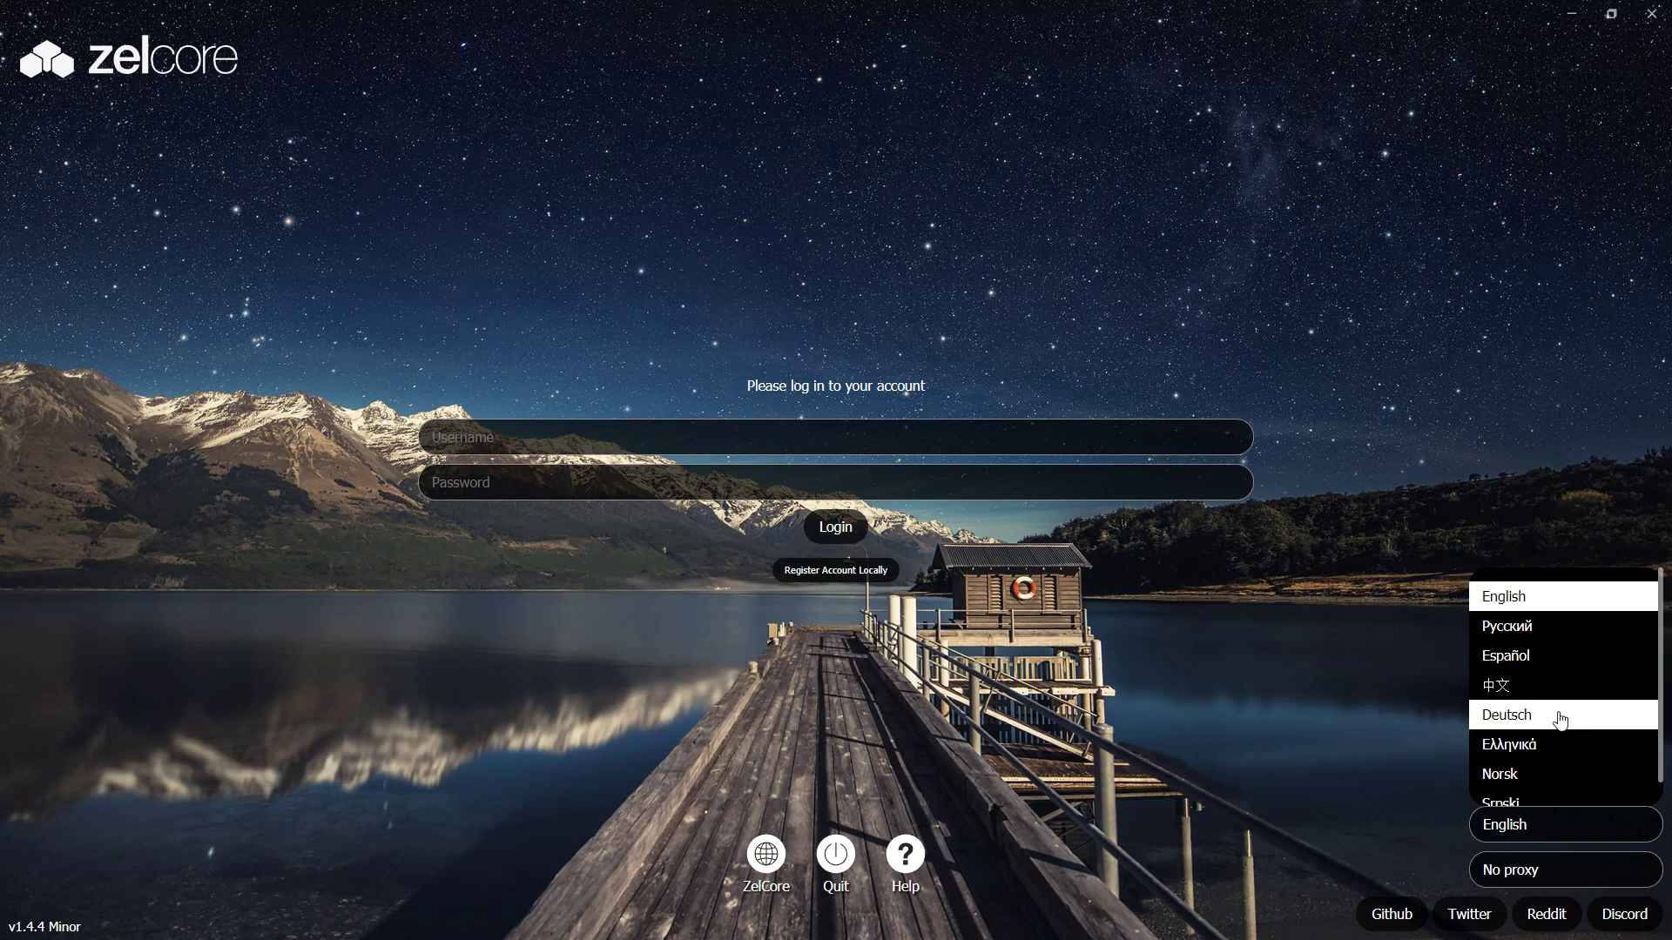
# Step: Keep English, select the Amsterdam, NLD proxy, and switch to local account registration
pyautogui.click(1557, 719)
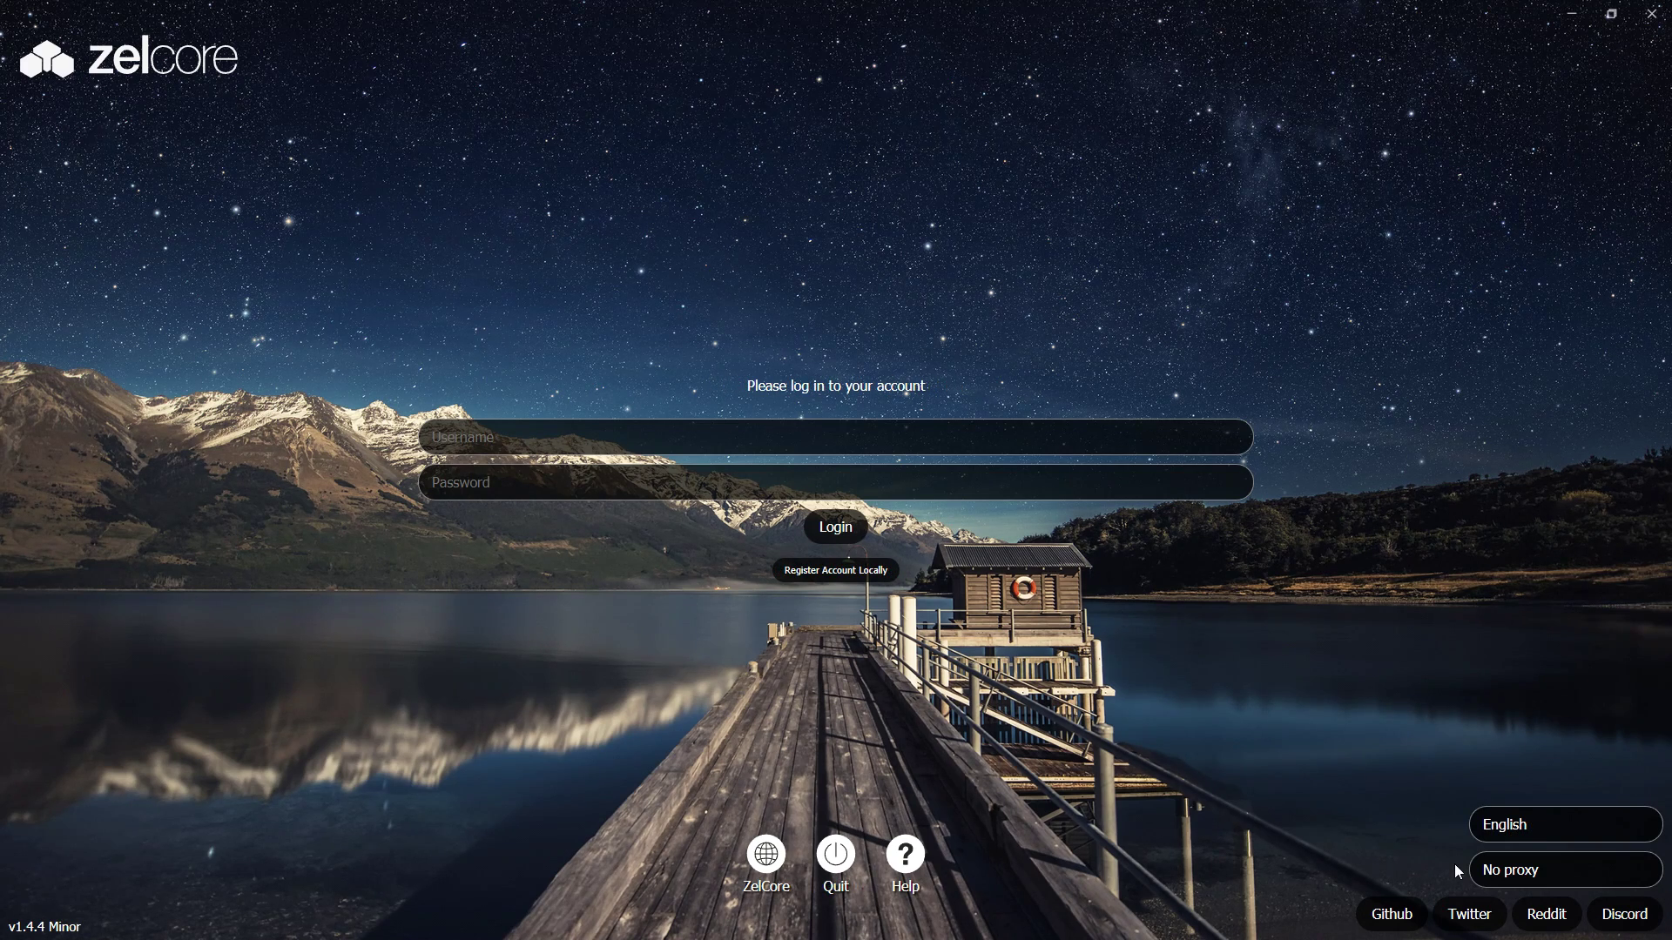
pyautogui.click(1567, 875)
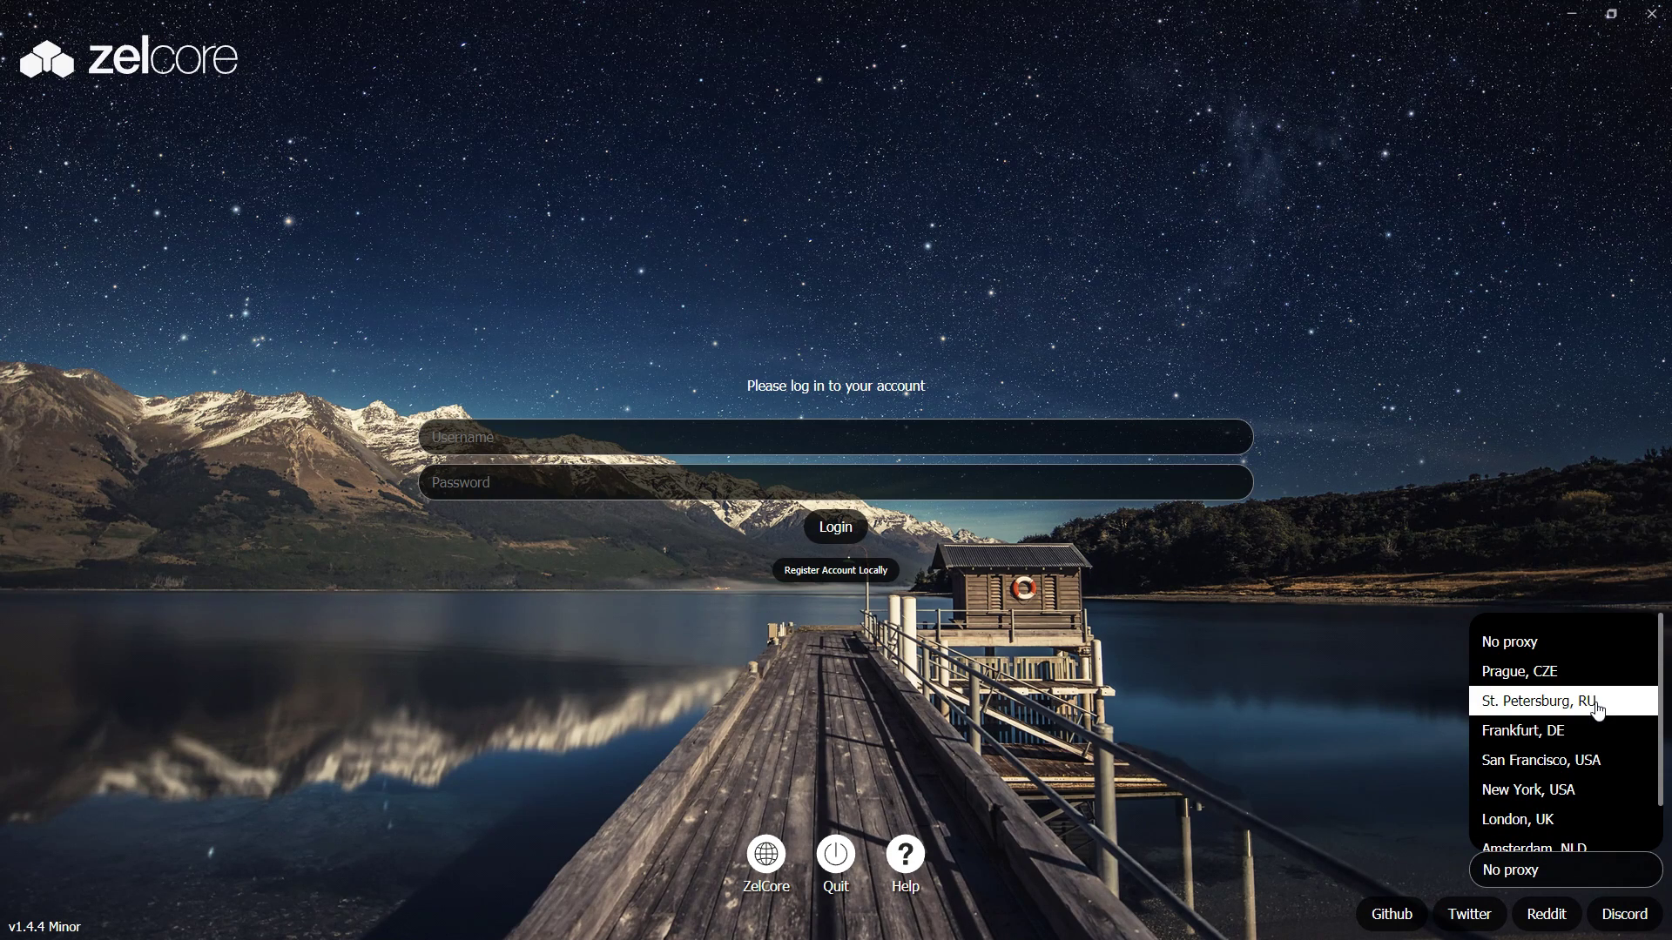
pyautogui.scroll(-1, 1589, 736)
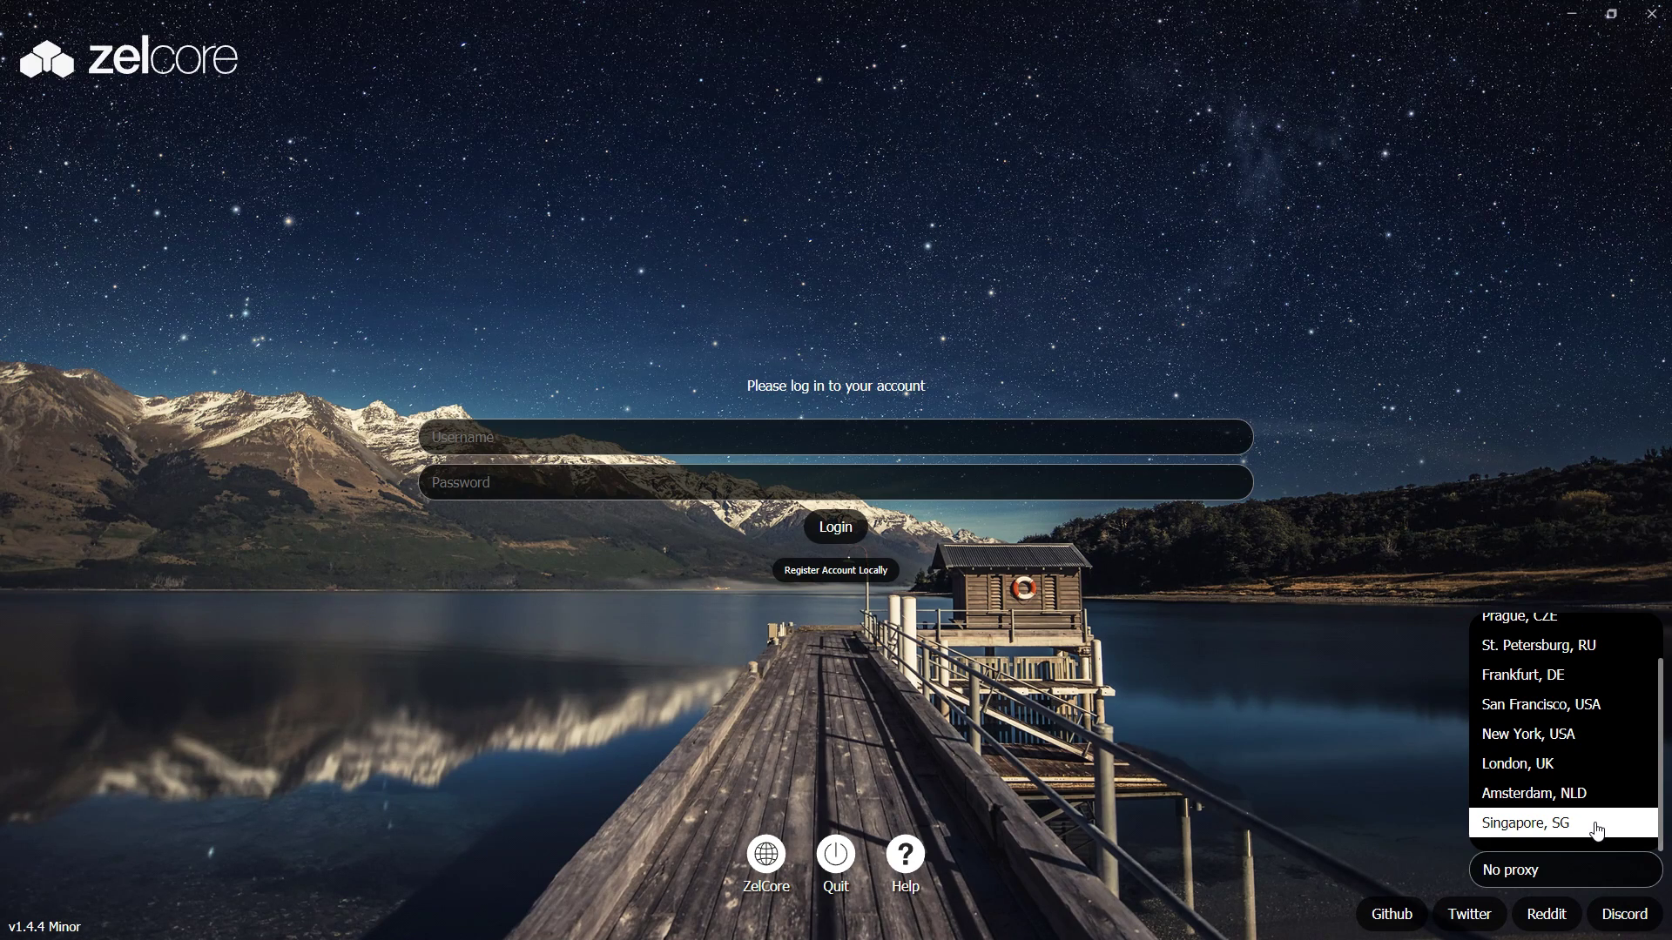
pyautogui.click(1534, 794)
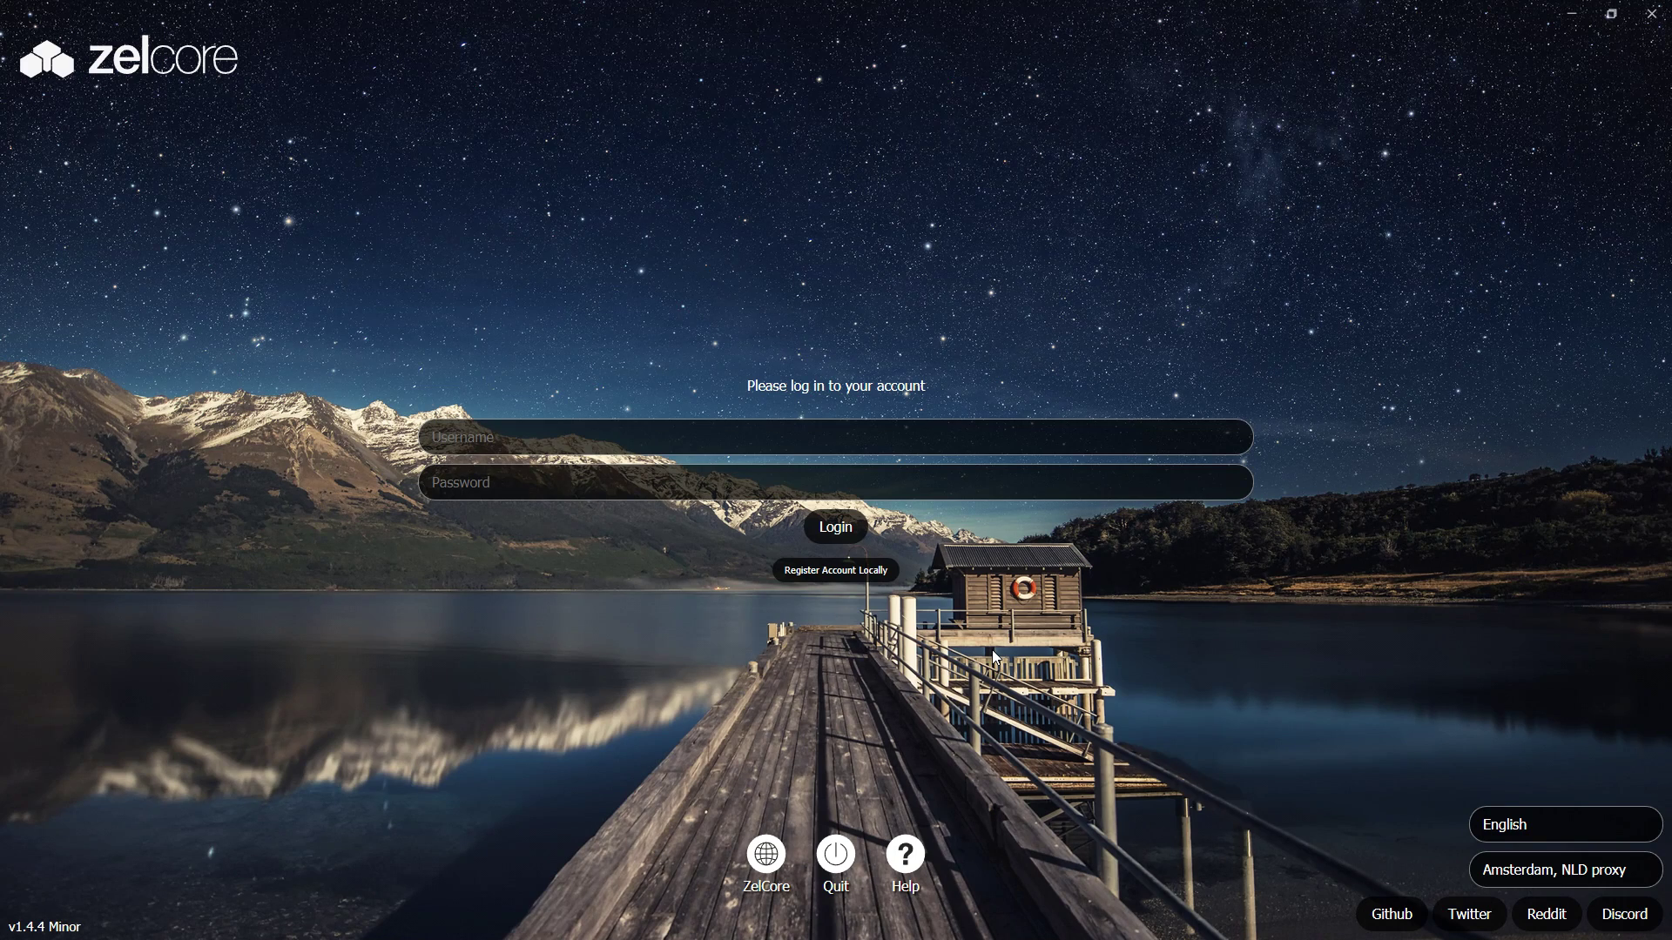
pyautogui.click(848, 573)
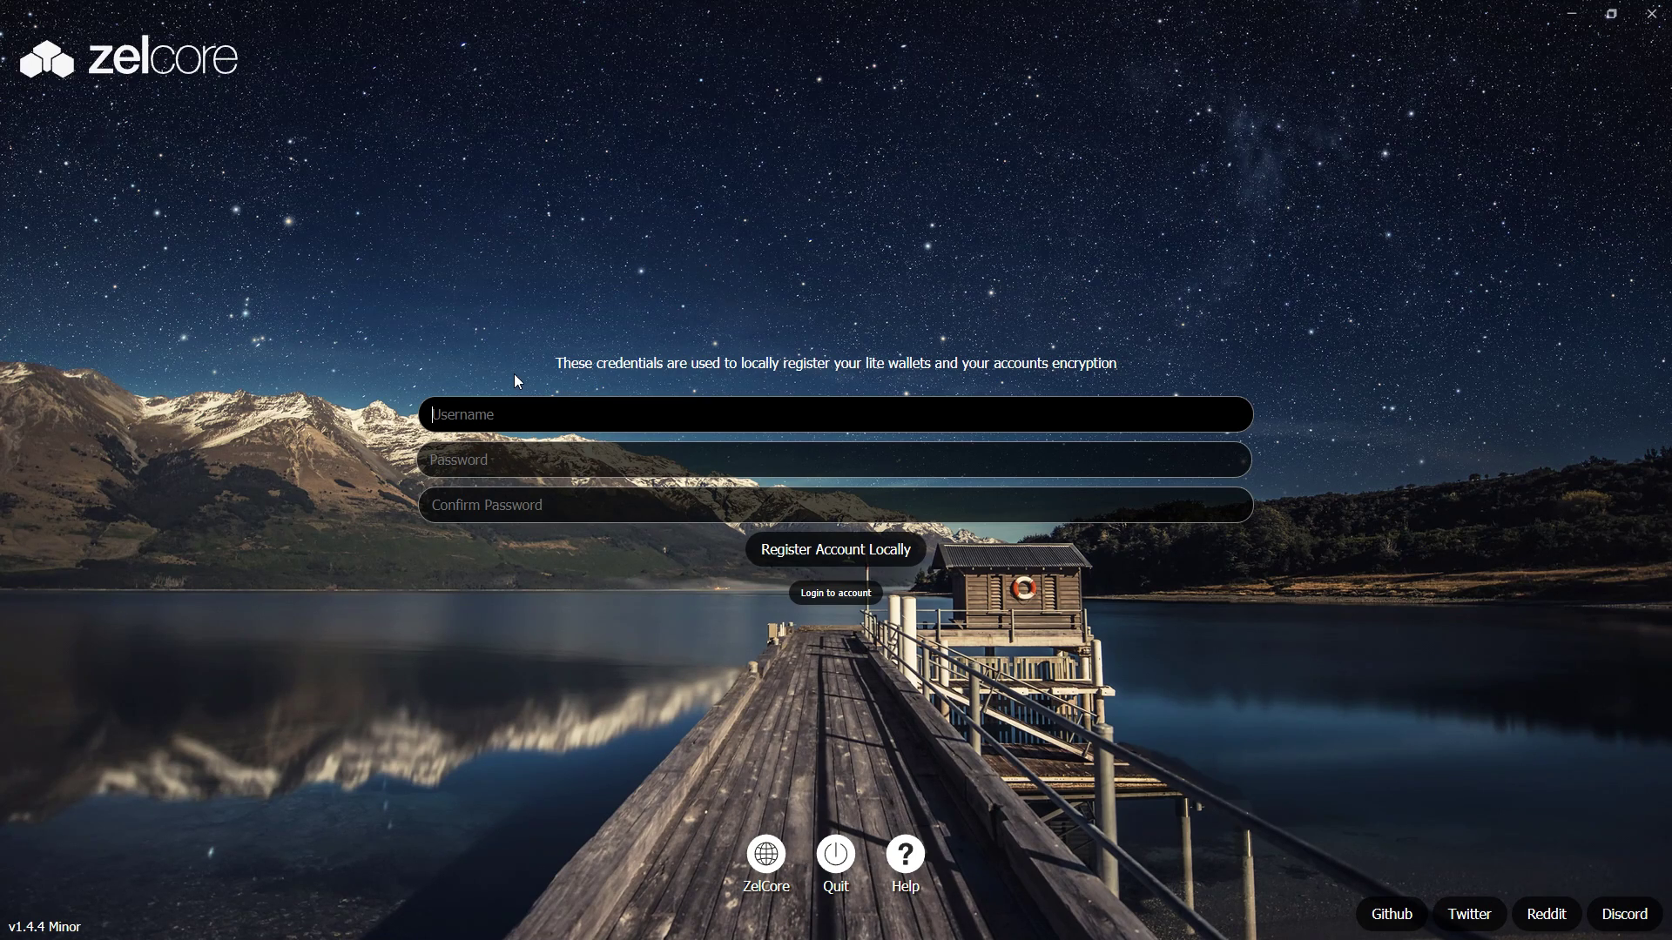
# Step: Enter a new username, then the account password and its matching confirmation
pyautogui.write('ZelCoreTest102')
pyautogui.press('Tab')
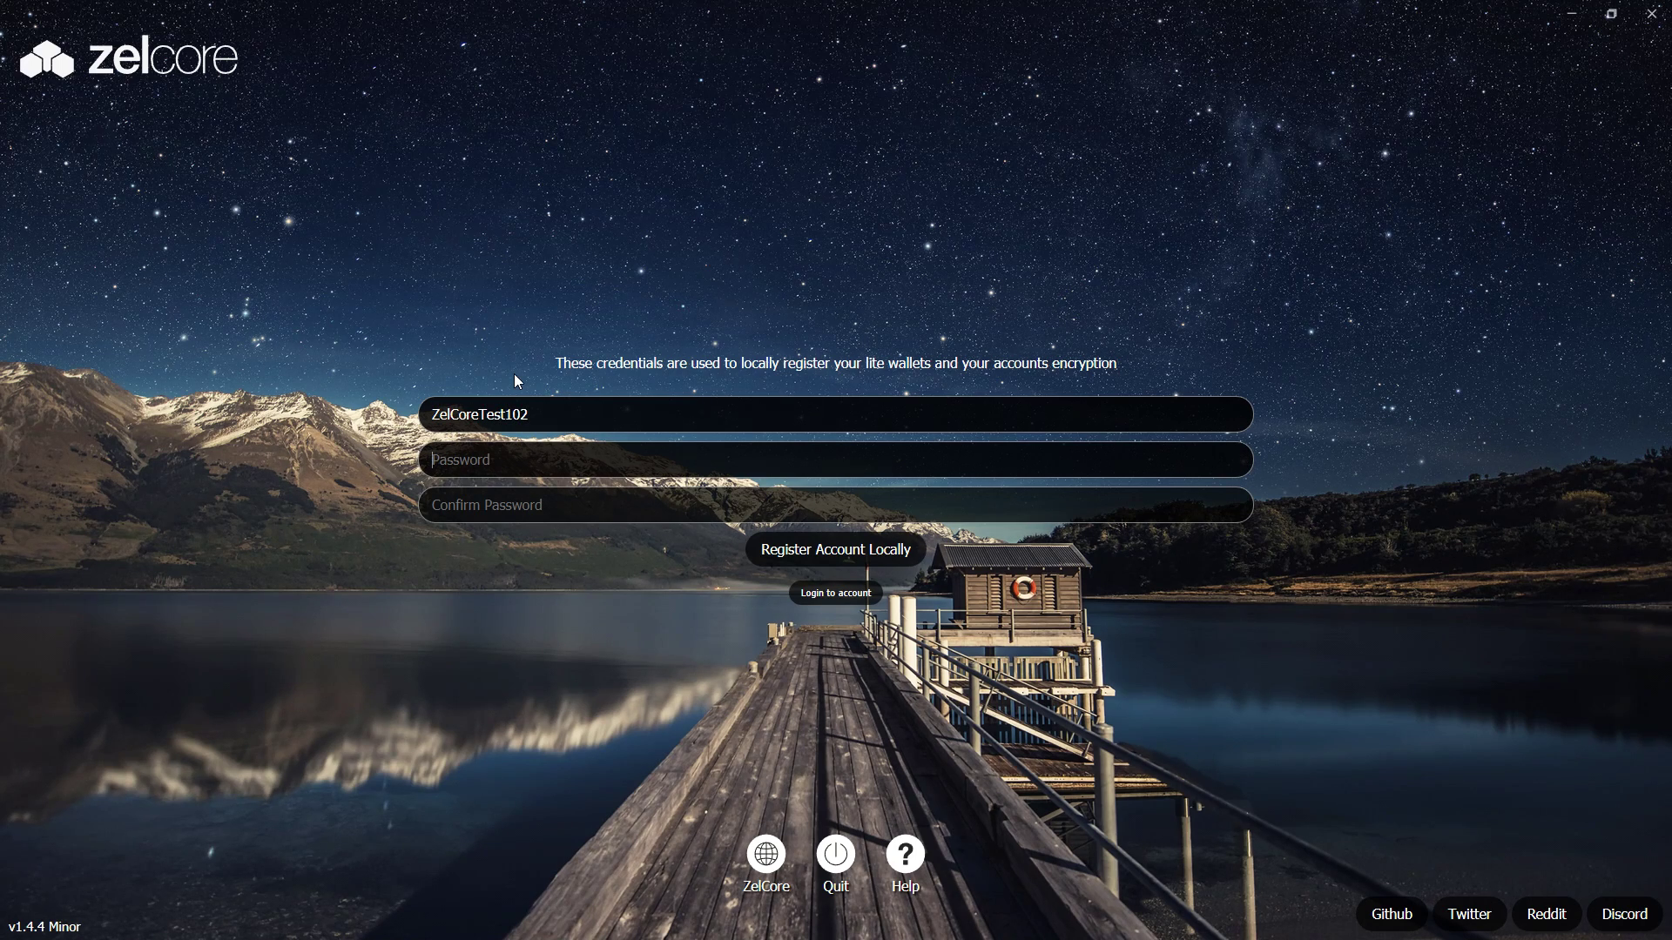
pyautogui.write('a********')
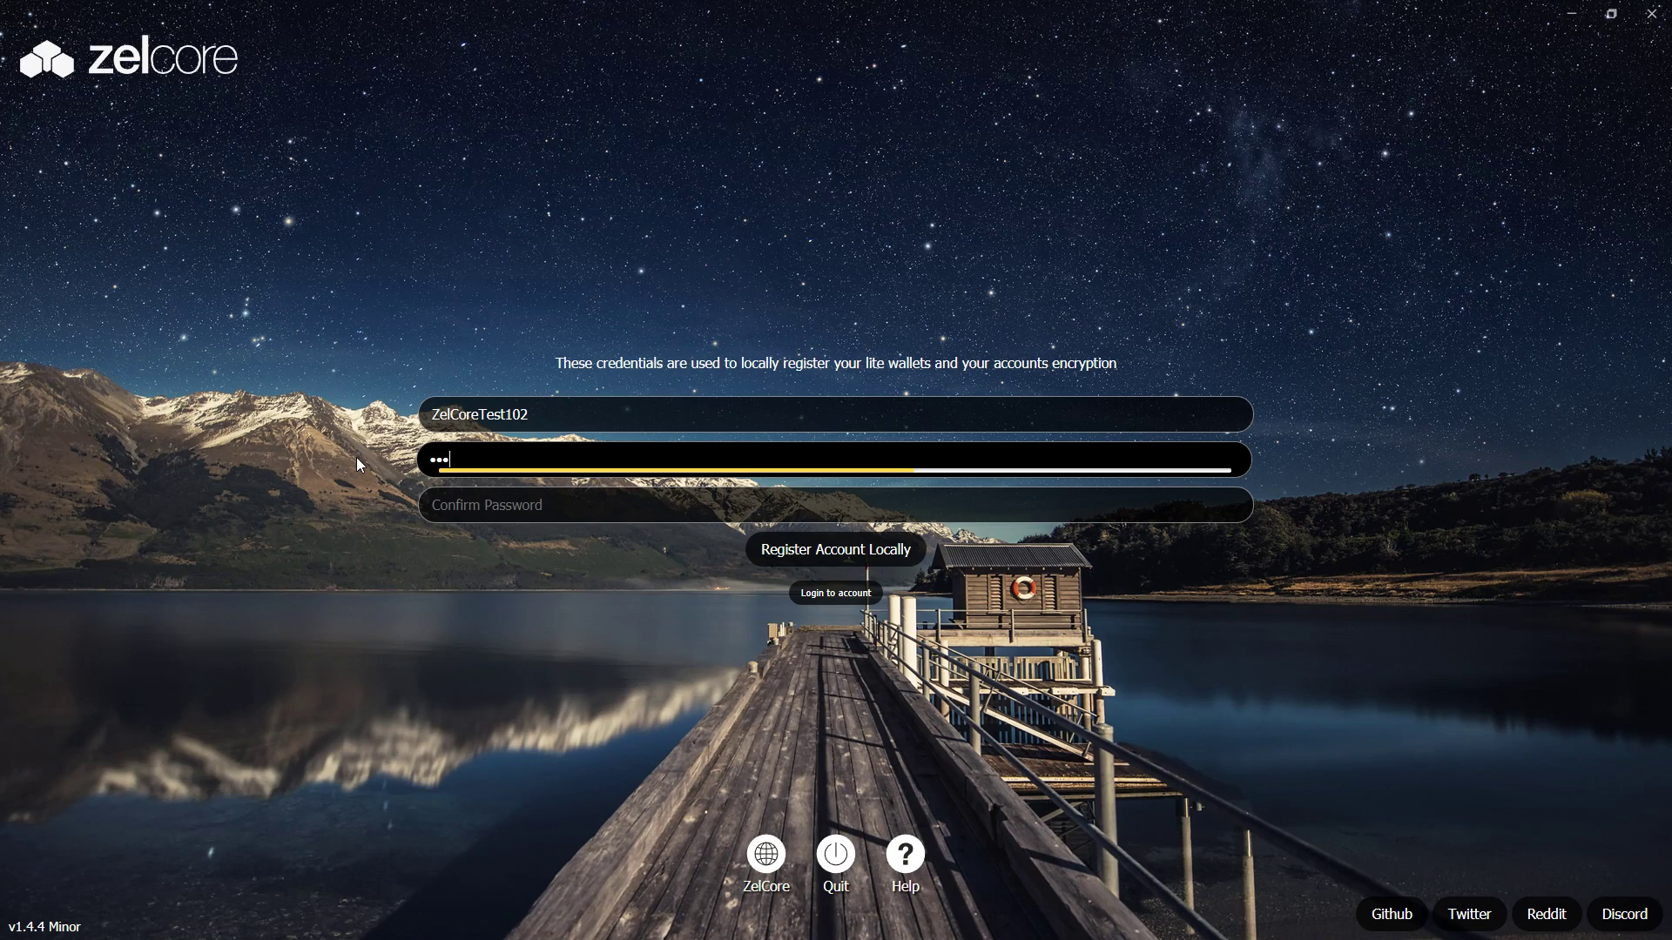
pyautogui.write('*******')
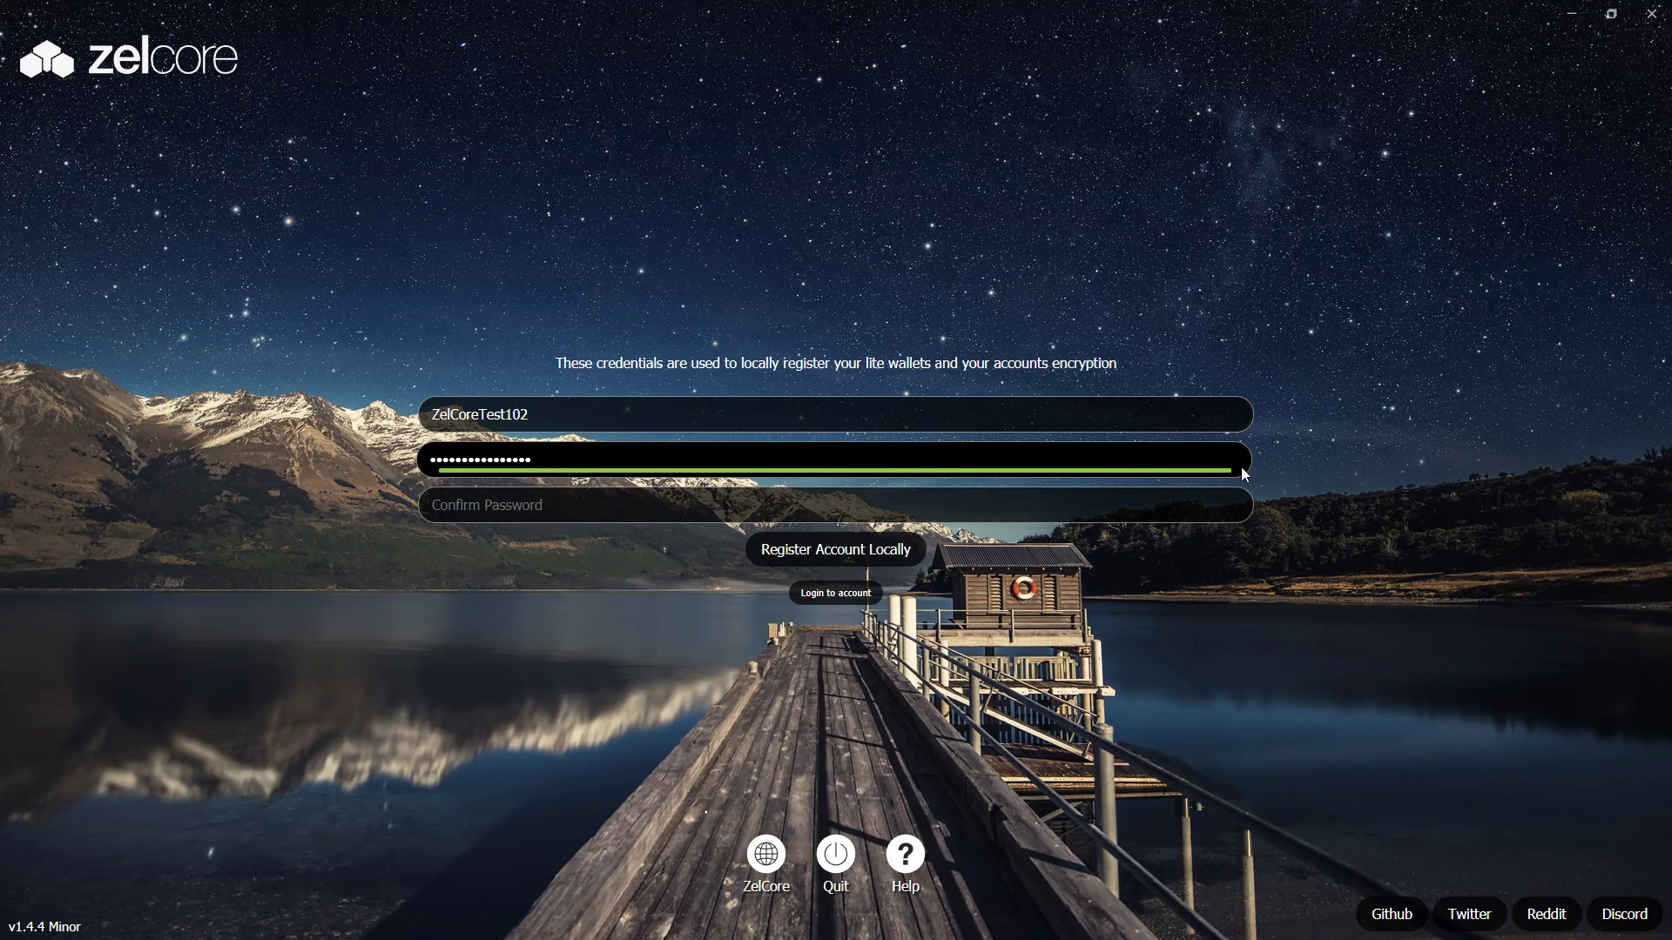
pyautogui.click(835, 505)
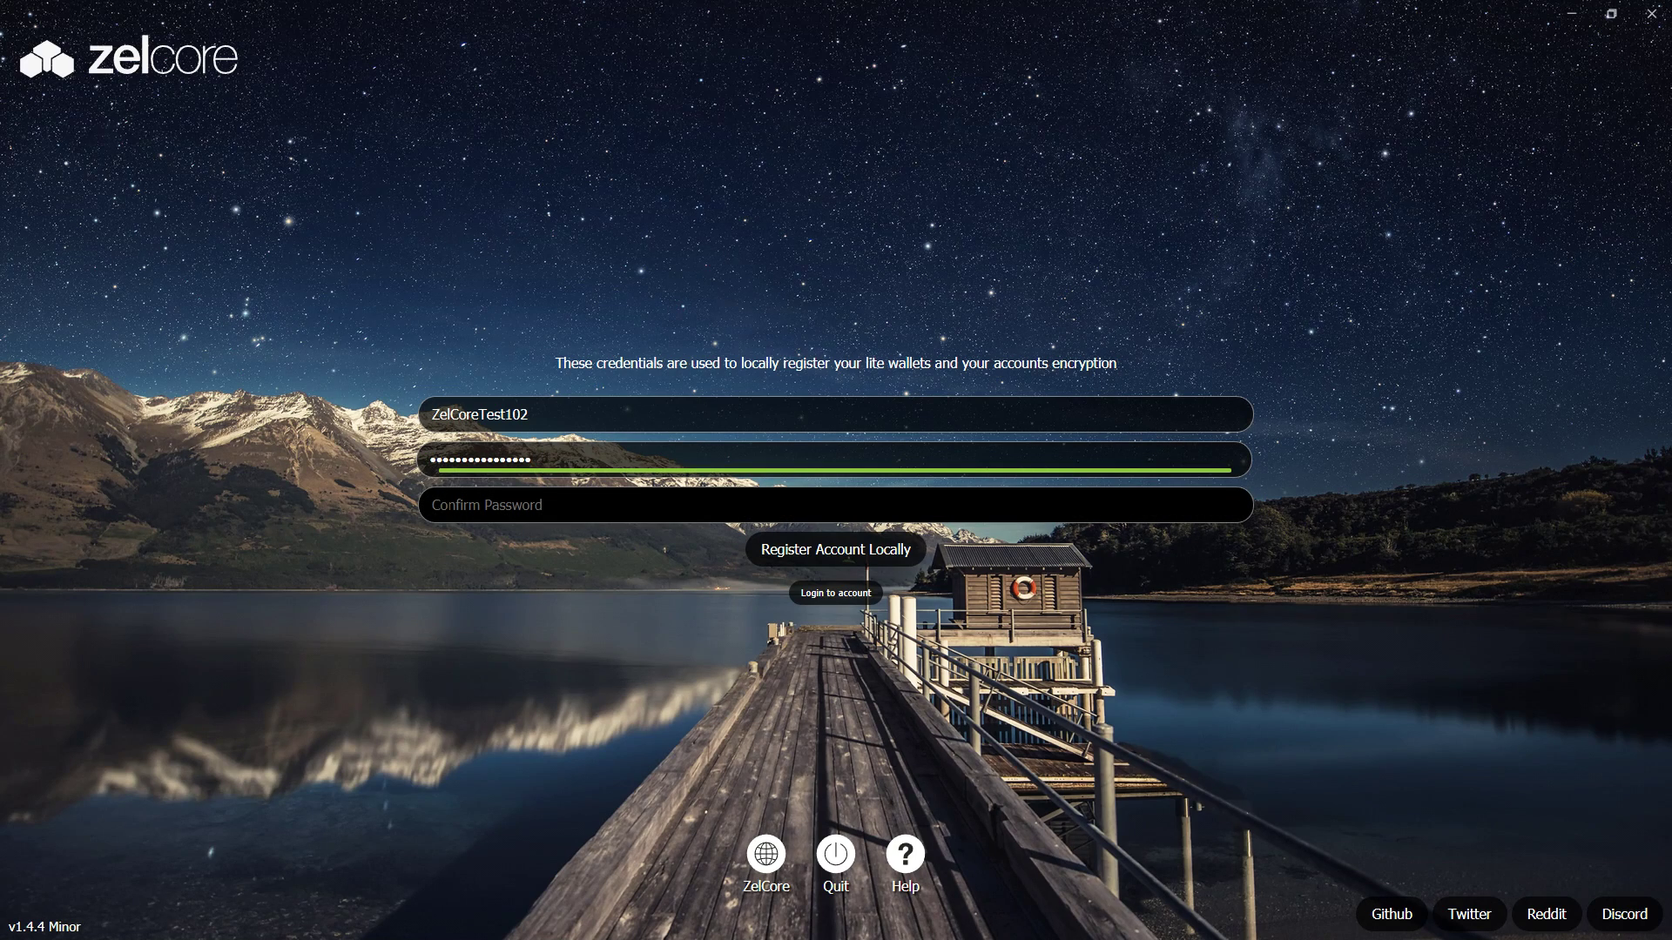
pyautogui.write('*****************')
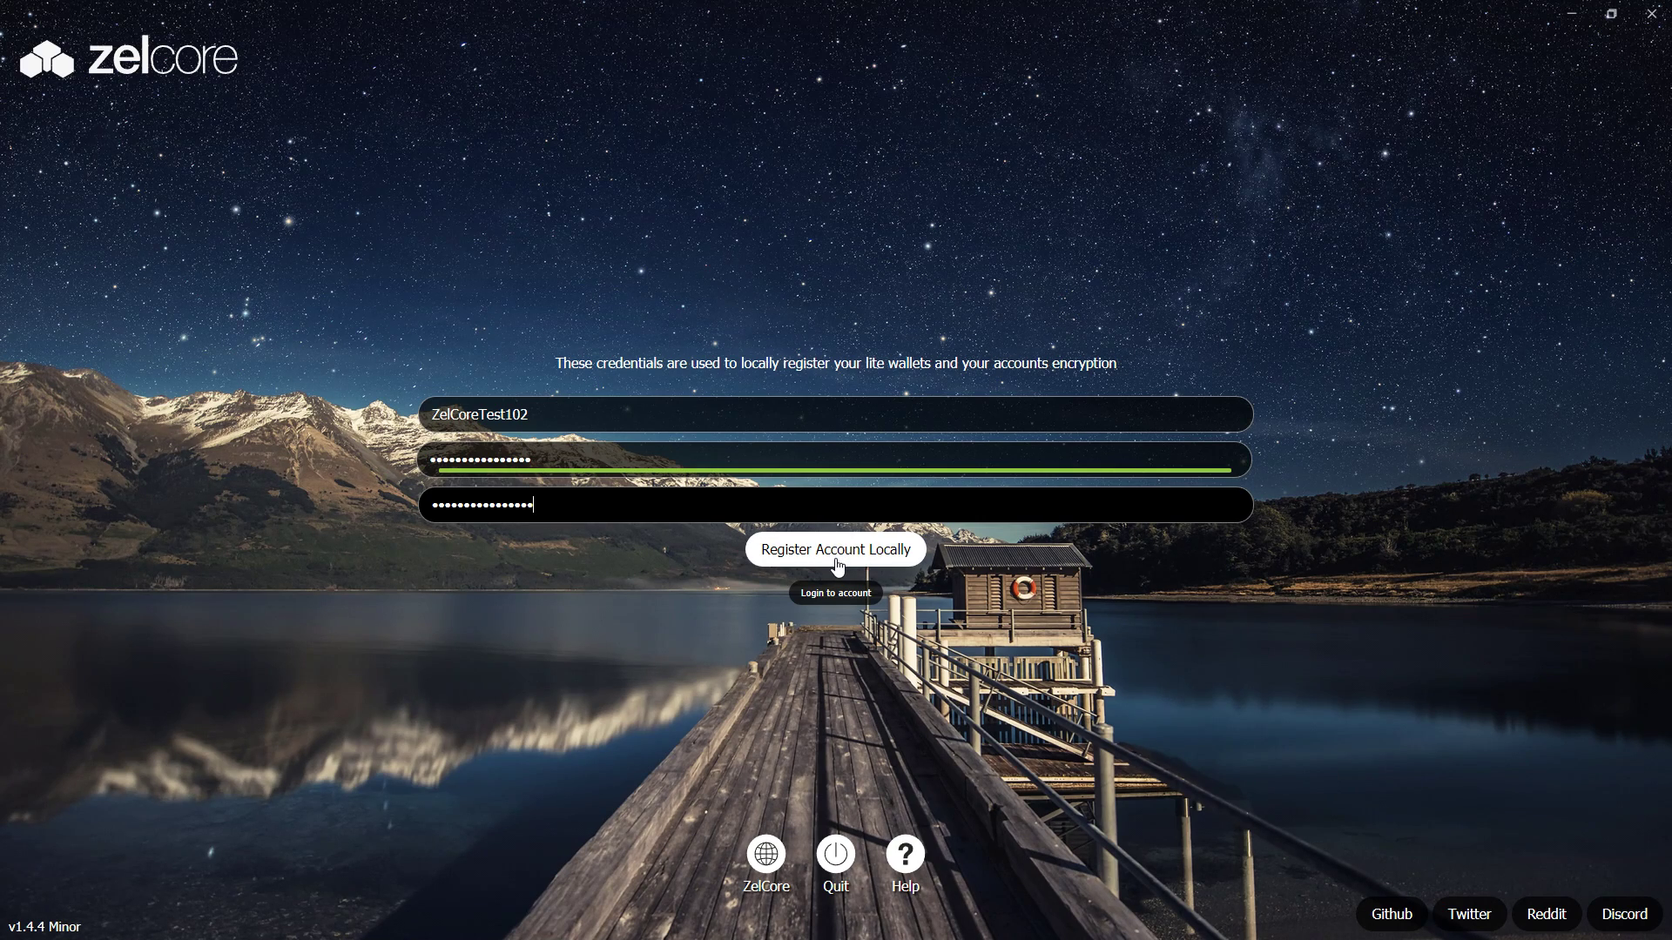
# Step: Submit the local registration and accept the backup warning with "I'm aware, Register!"
pyautogui.click(837, 565)
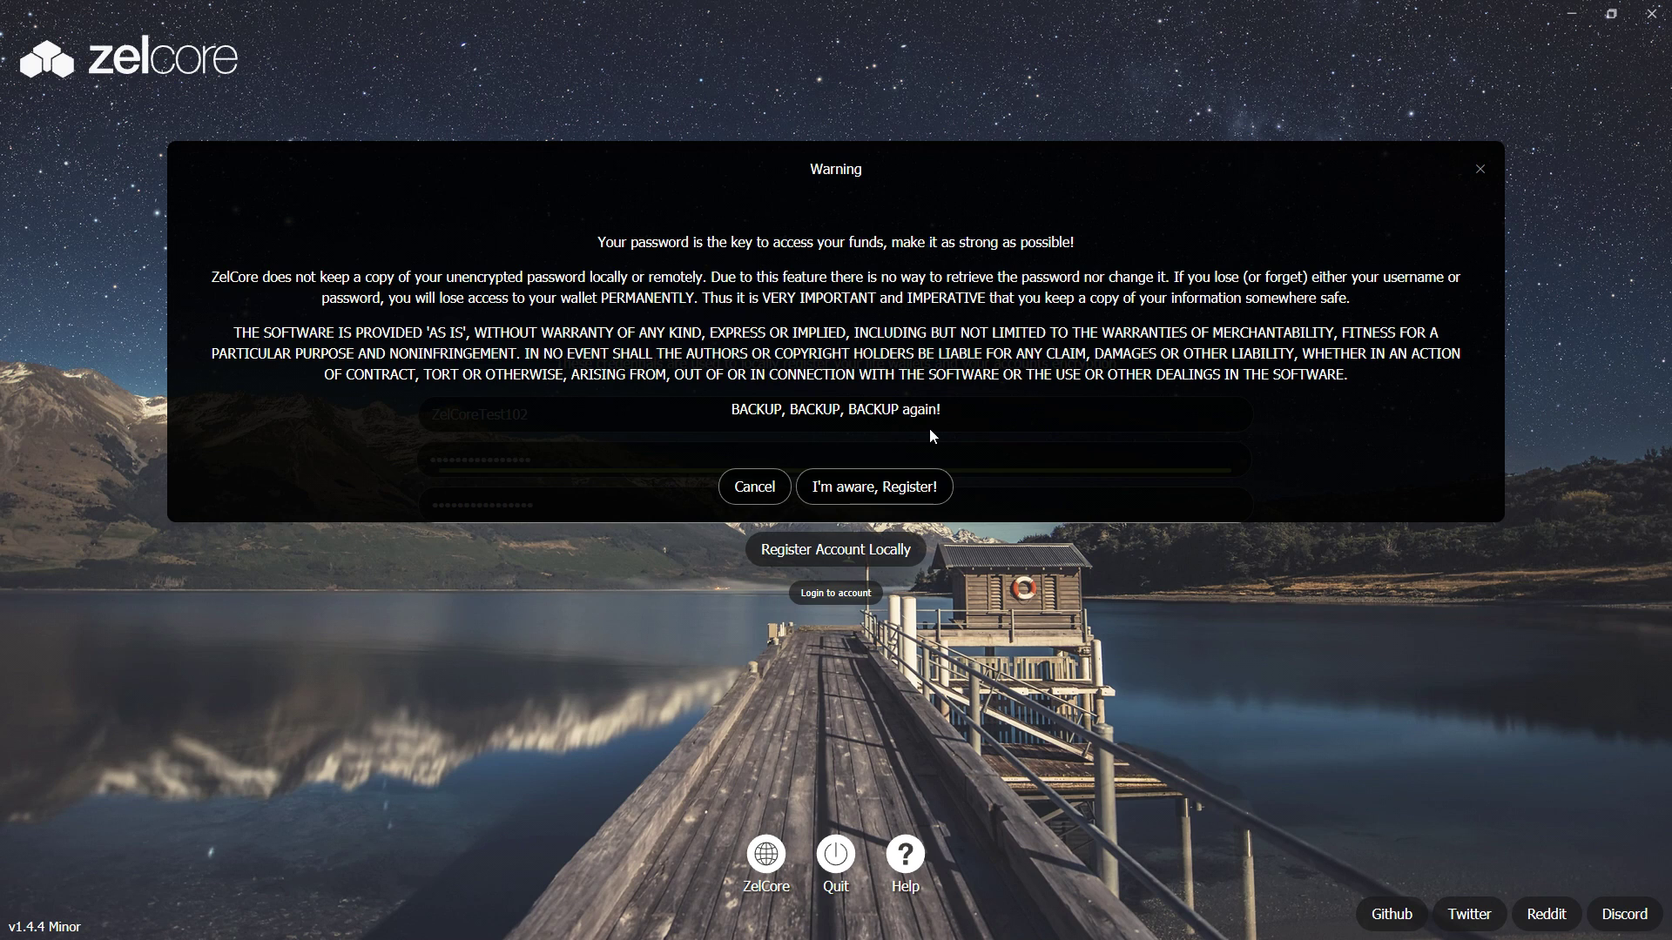
pyautogui.click(879, 505)
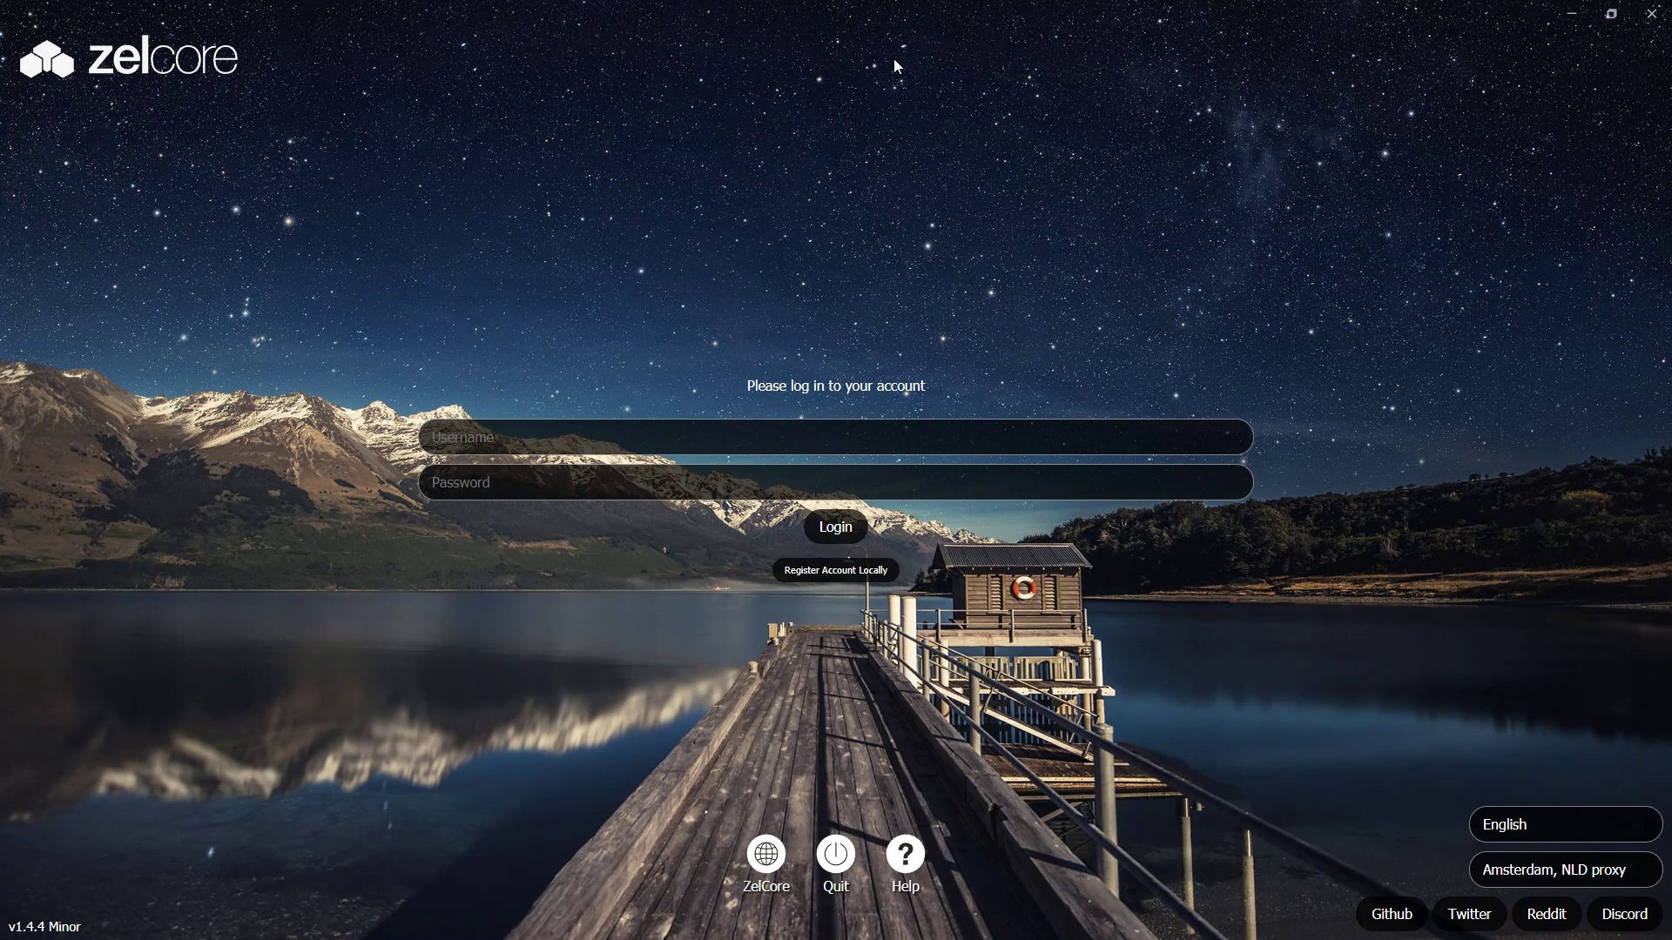
# Step: Log in with the newly registered account's username and password
pyautogui.press('Tab')
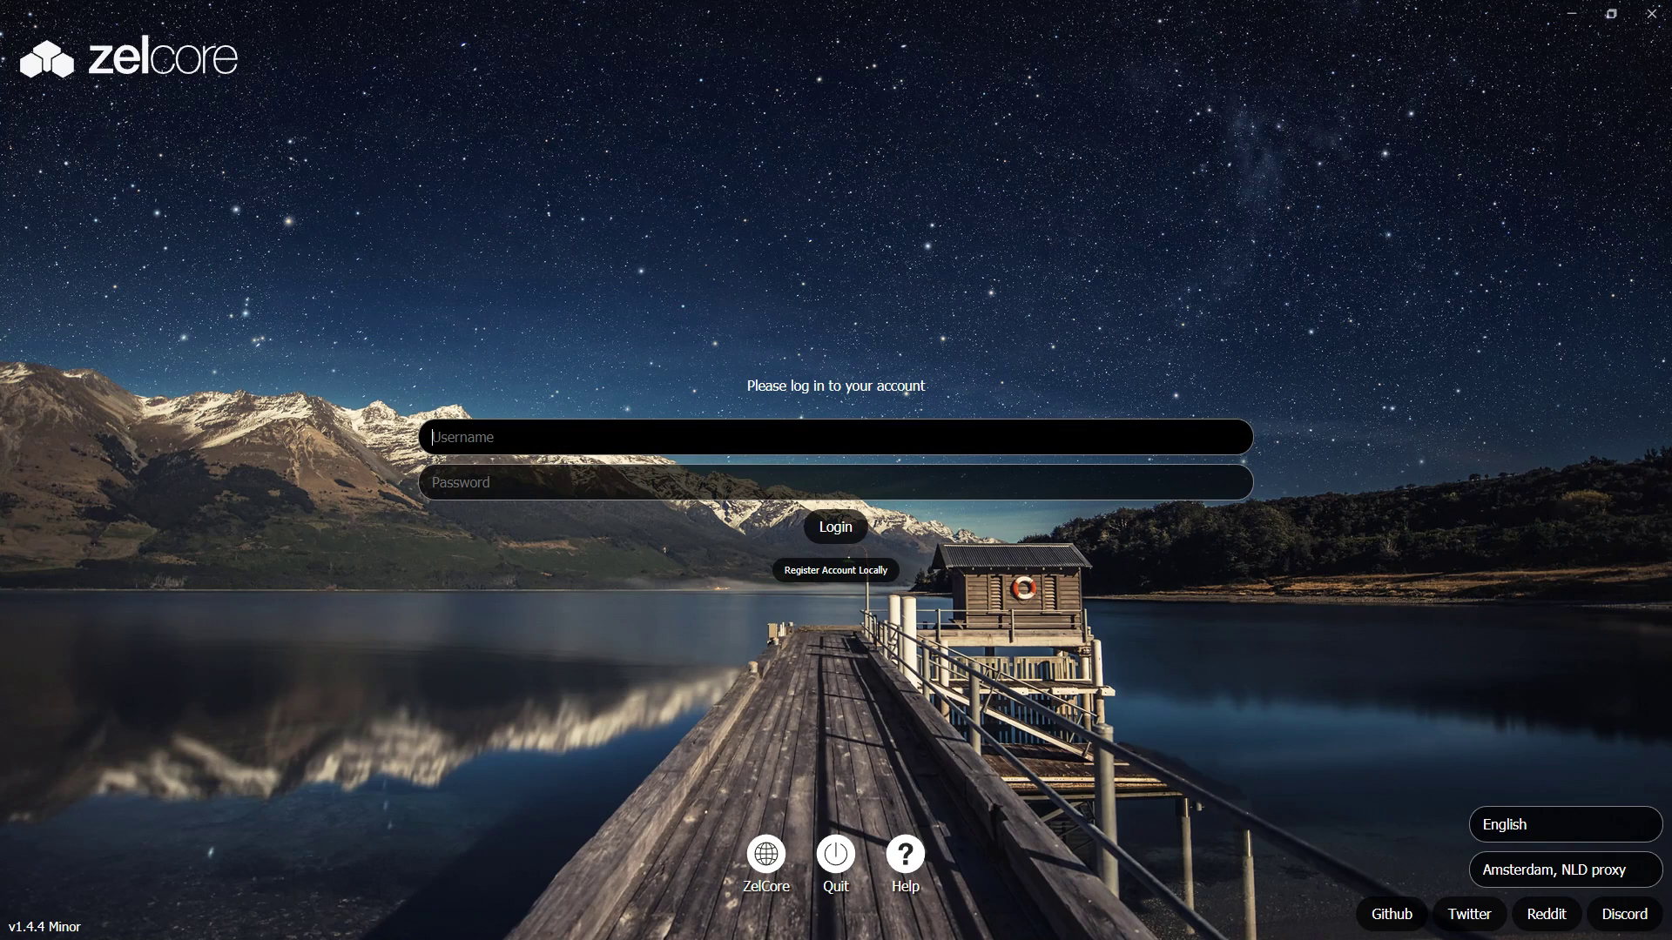
pyautogui.write('ZelCoreTest102')
pyautogui.press('Tab')
pyautogui.write('a')
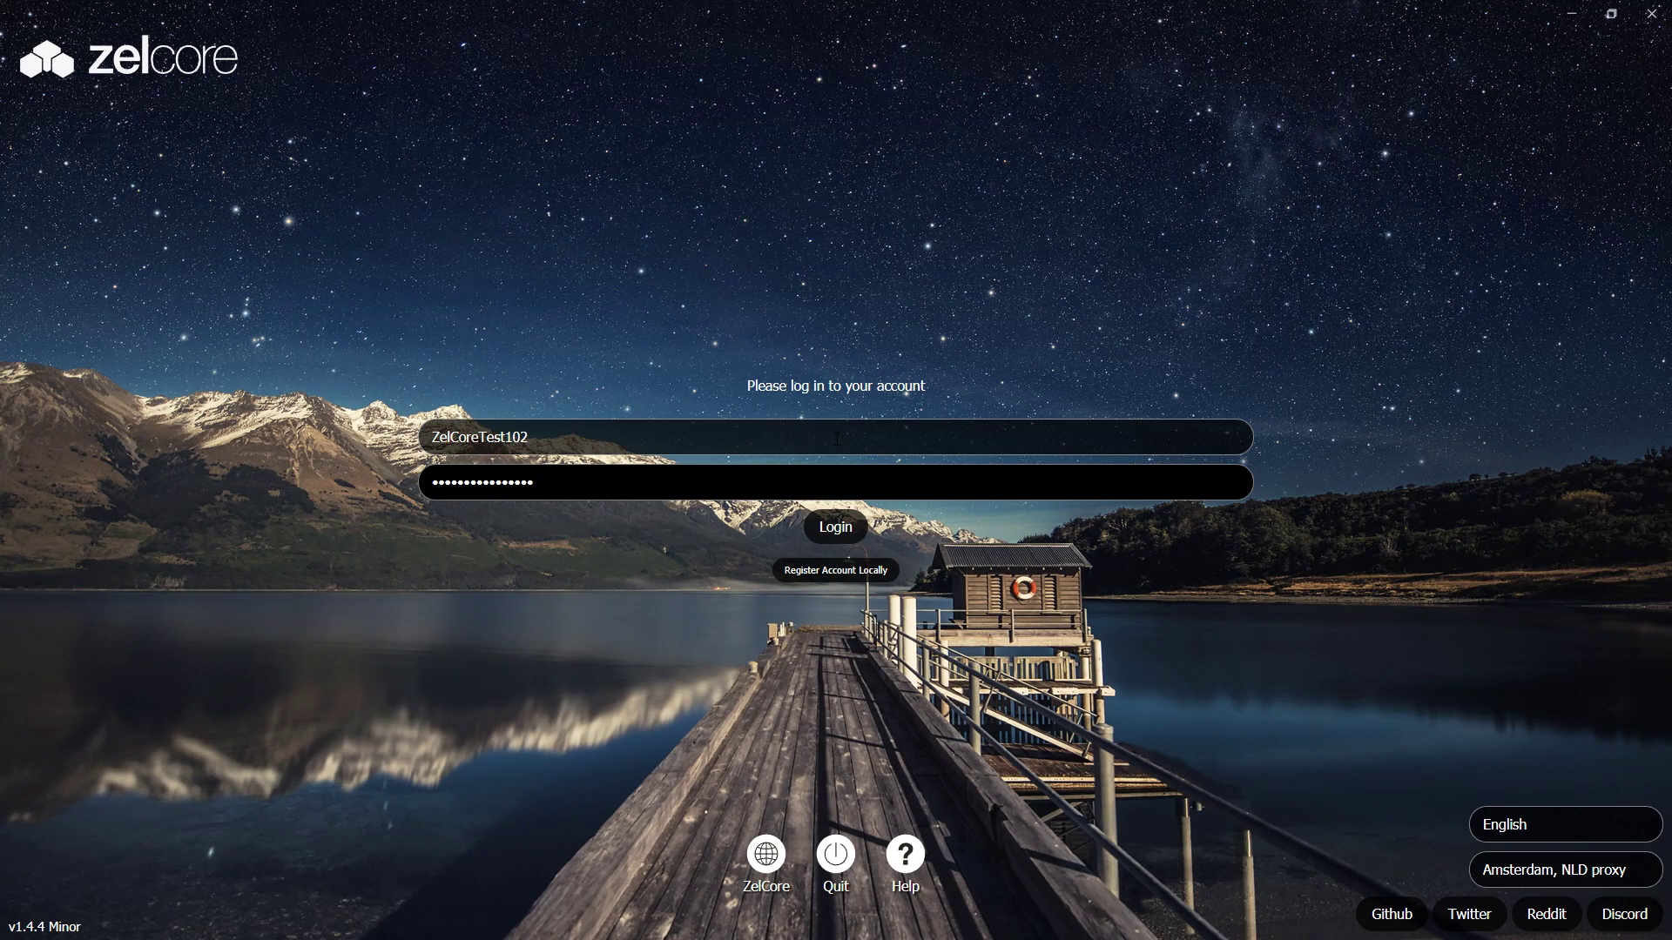
pyautogui.click(839, 539)
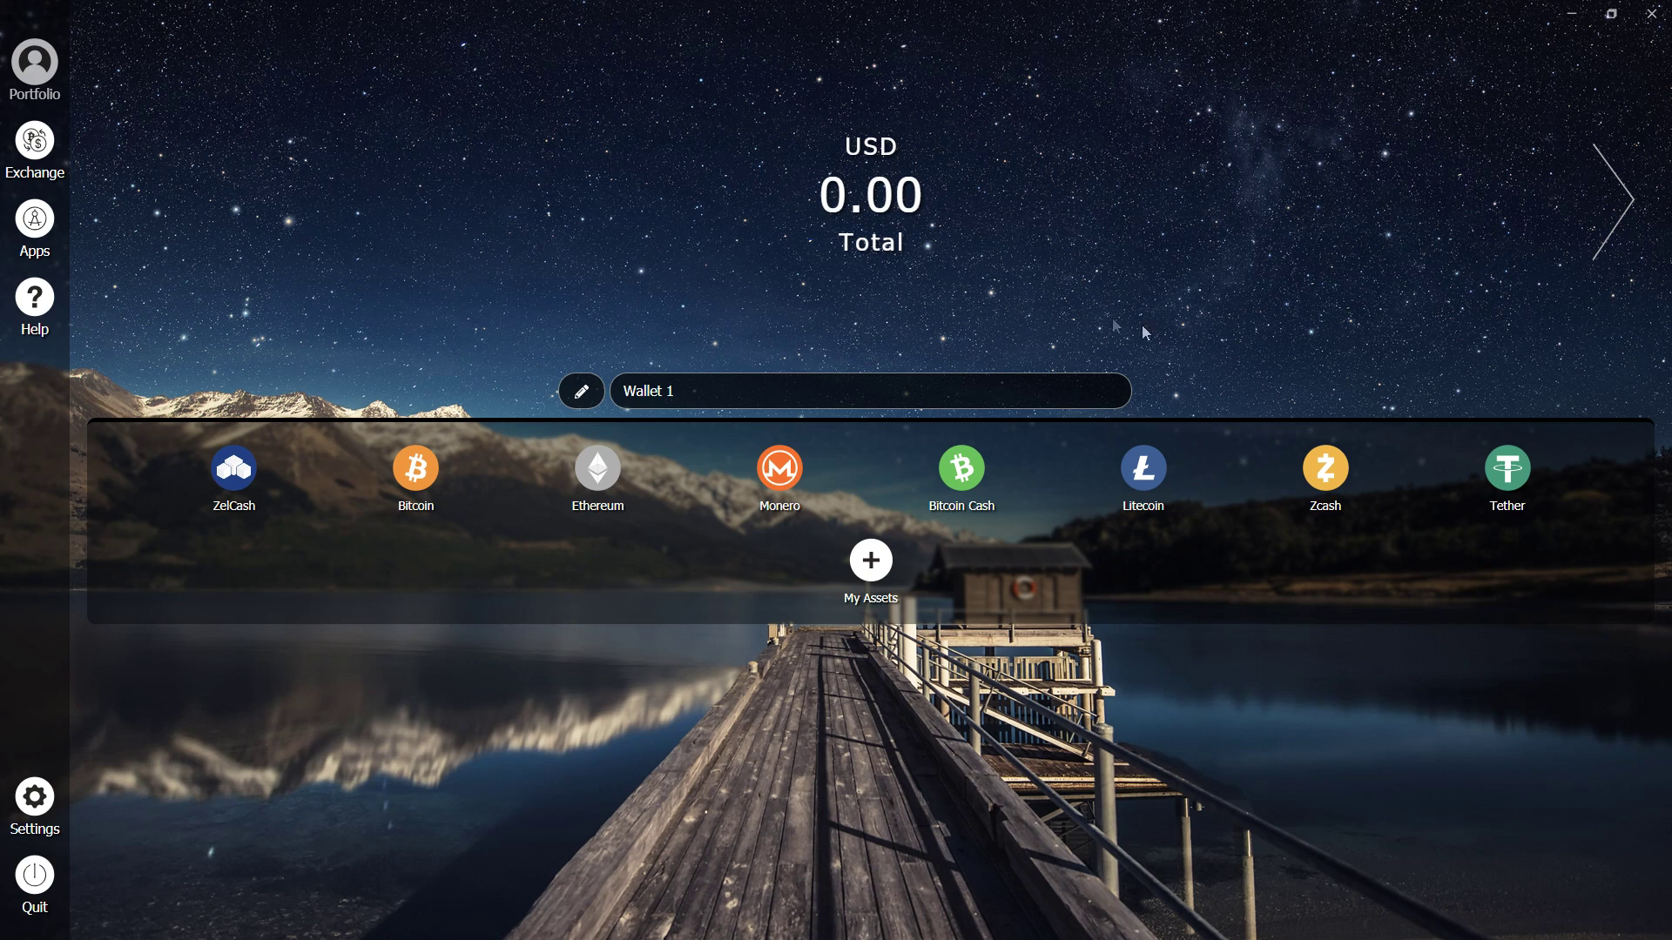
pyautogui.click(234, 470)
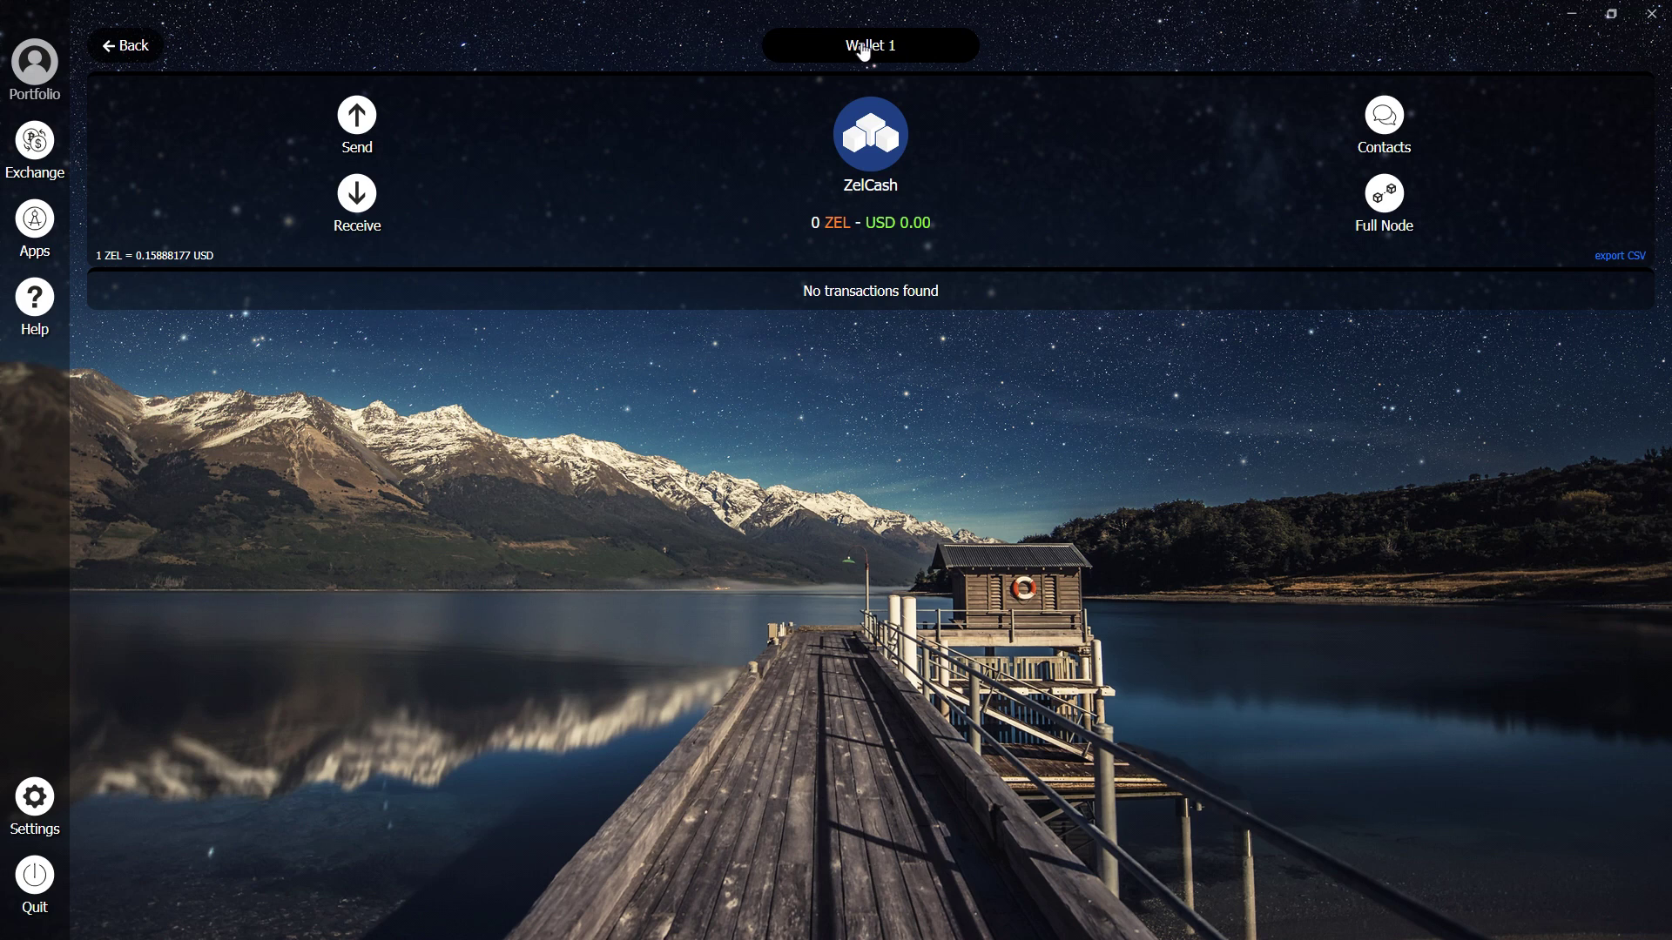
pyautogui.click(926, 54)
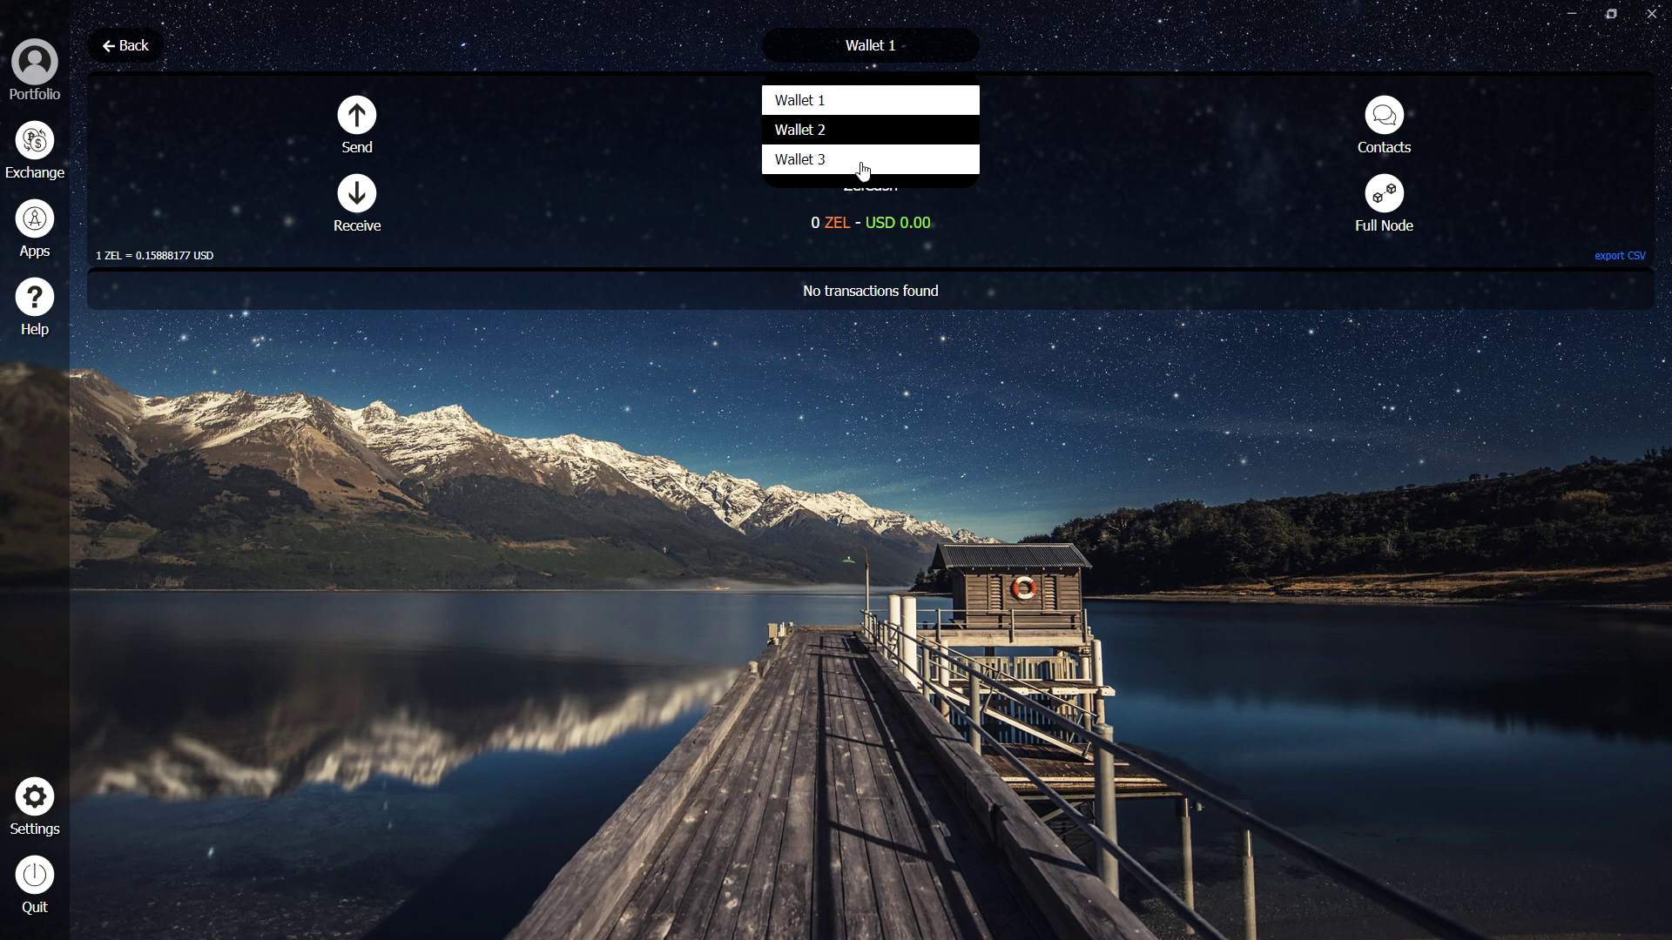
pyautogui.click(719, 216)
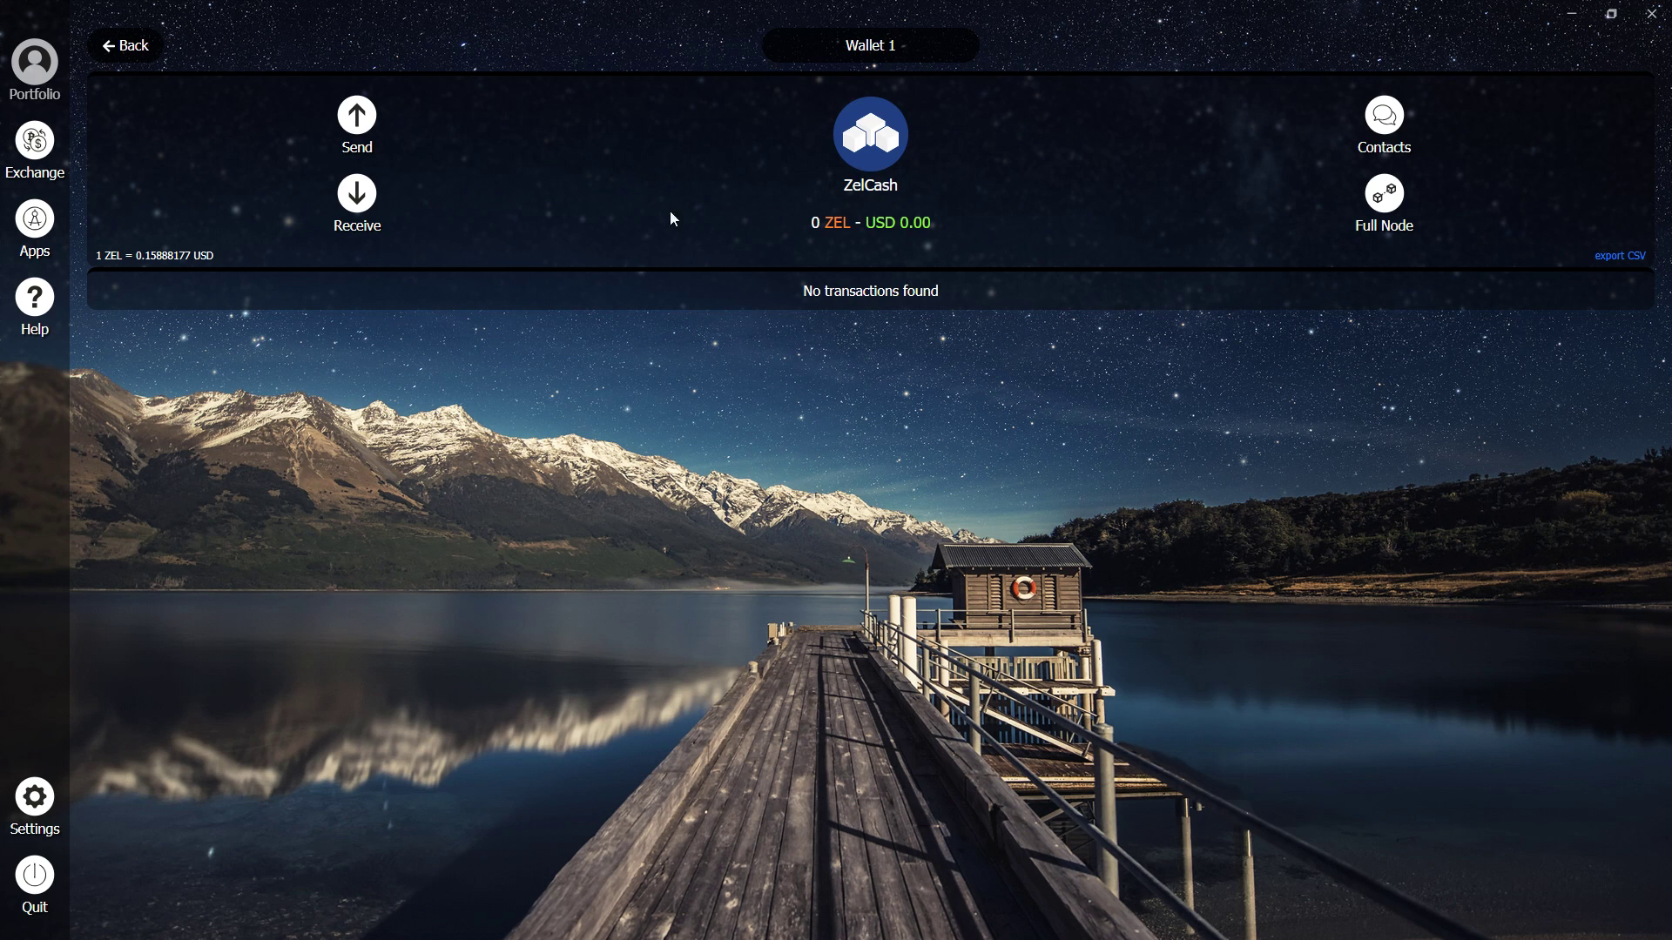
pyautogui.click(359, 213)
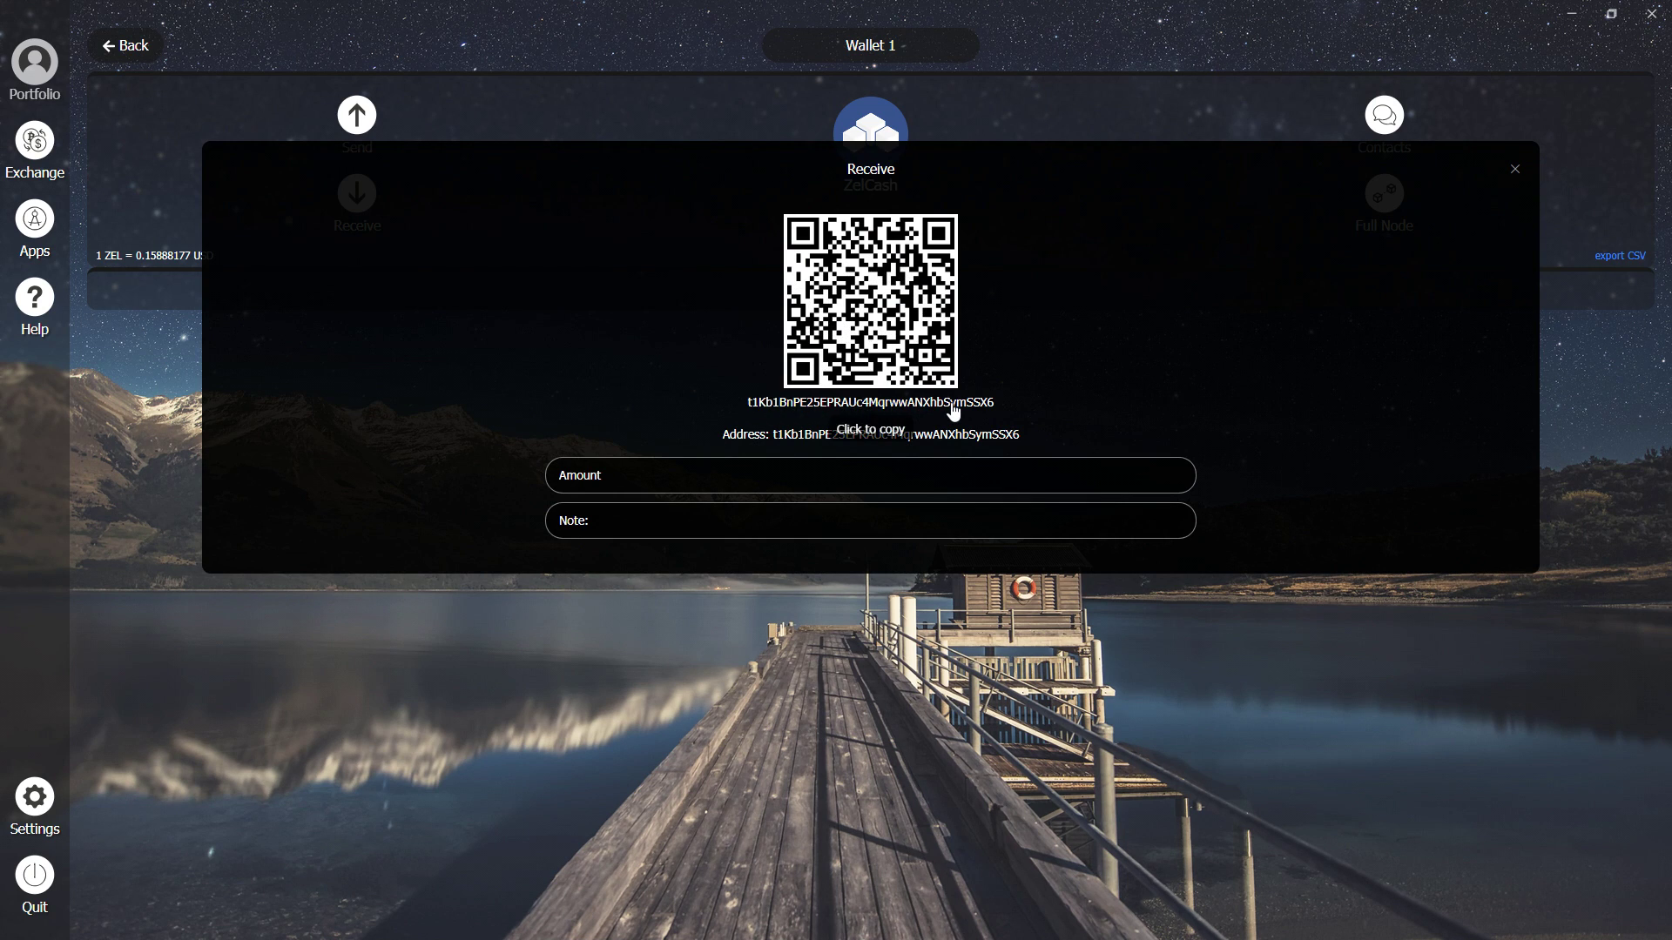
pyautogui.click(1367, 238)
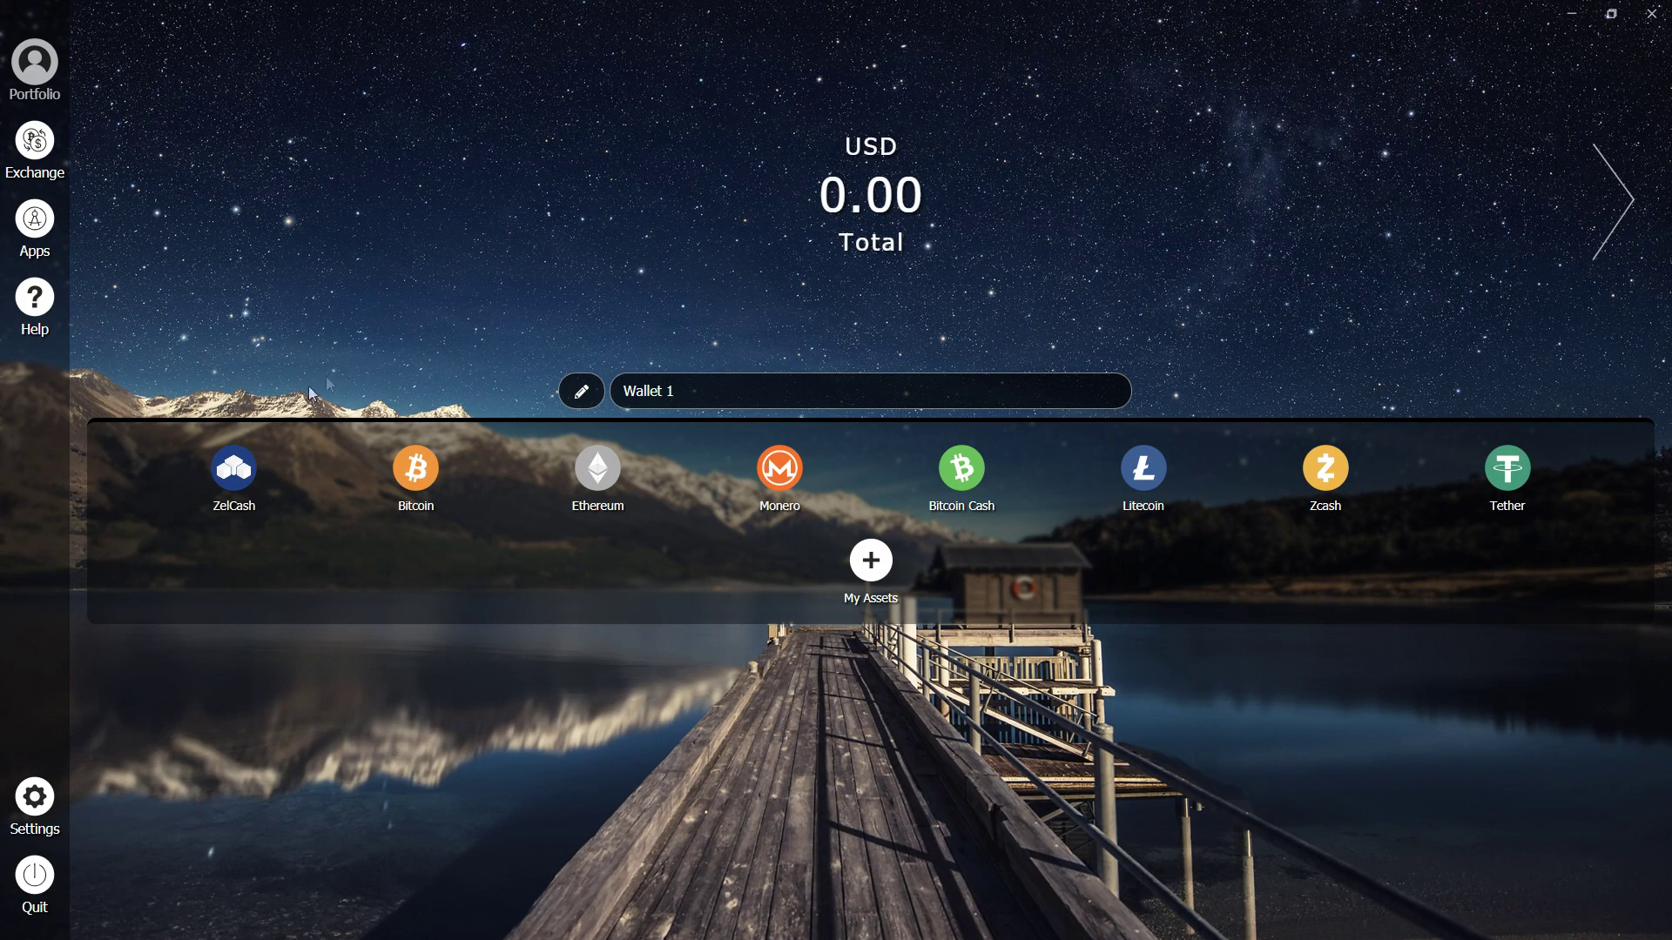
pyautogui.click(39, 815)
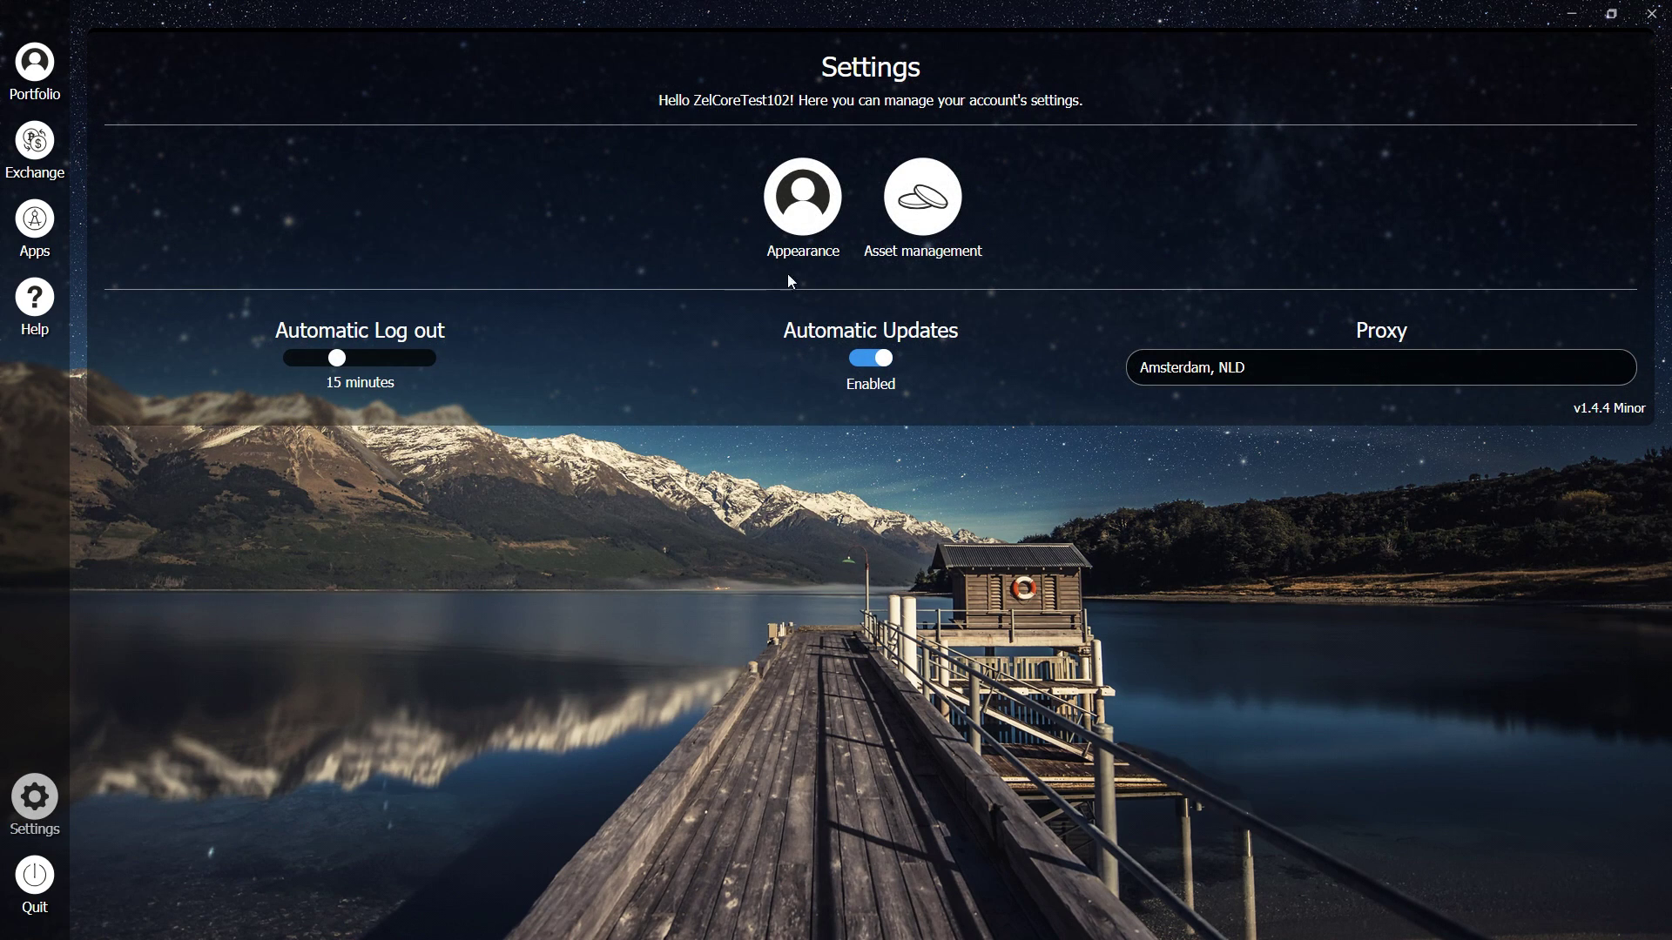
# Step: In Appearance settings, change the display currency from USD to EUR and keep English
pyautogui.click(802, 222)
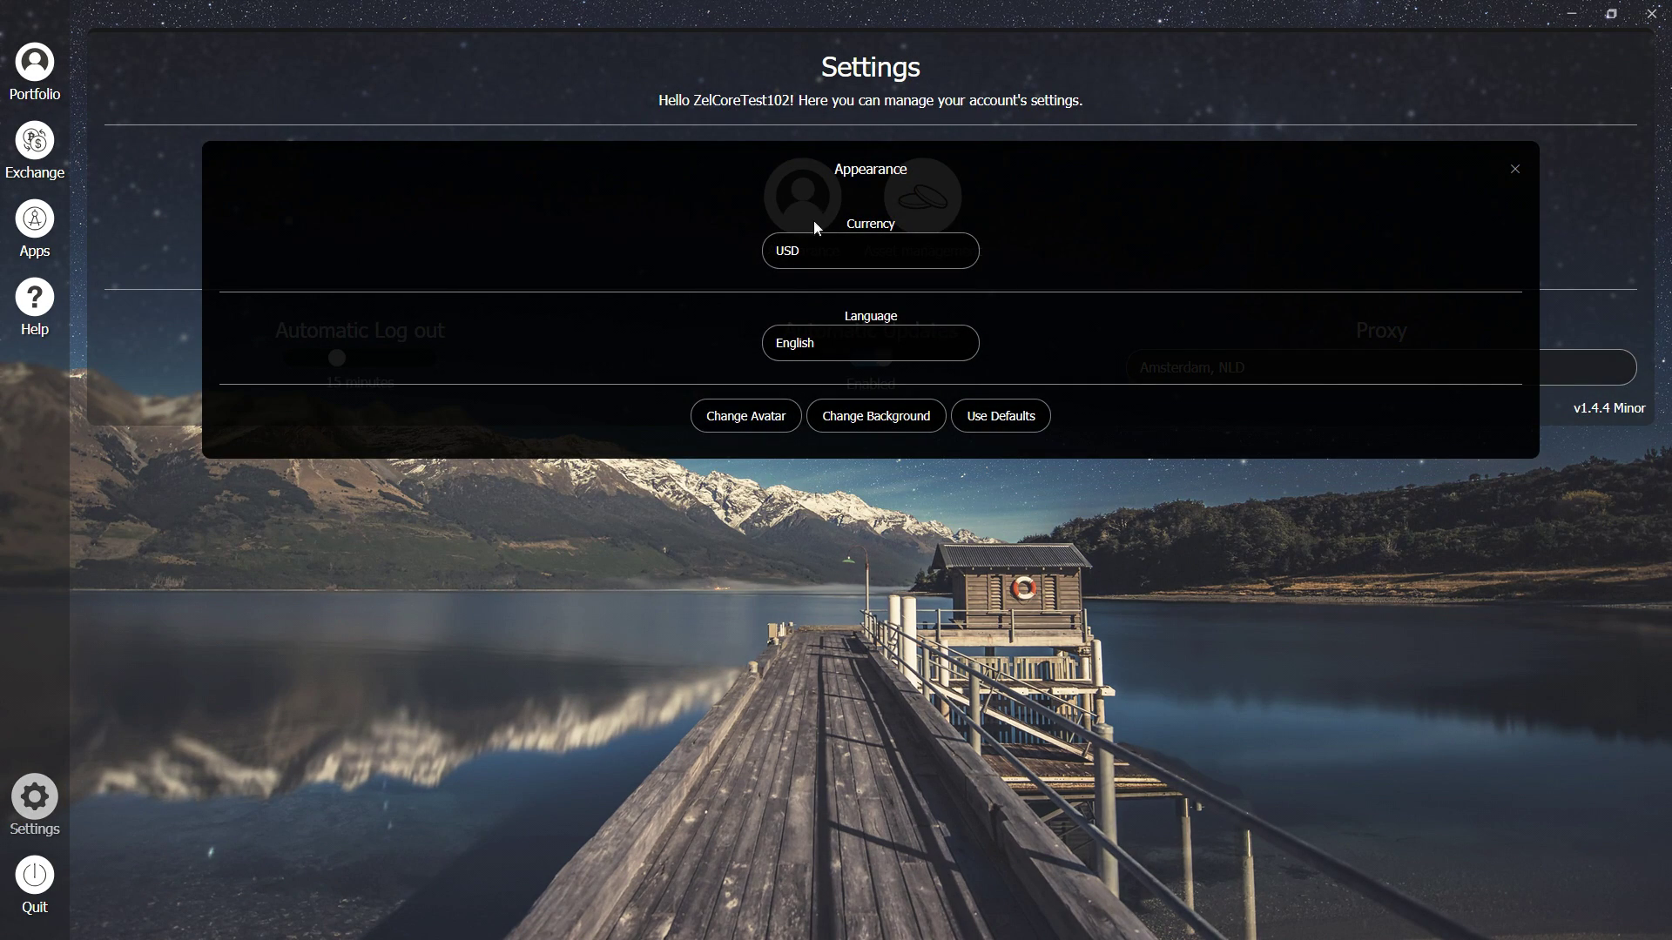
pyautogui.click(883, 254)
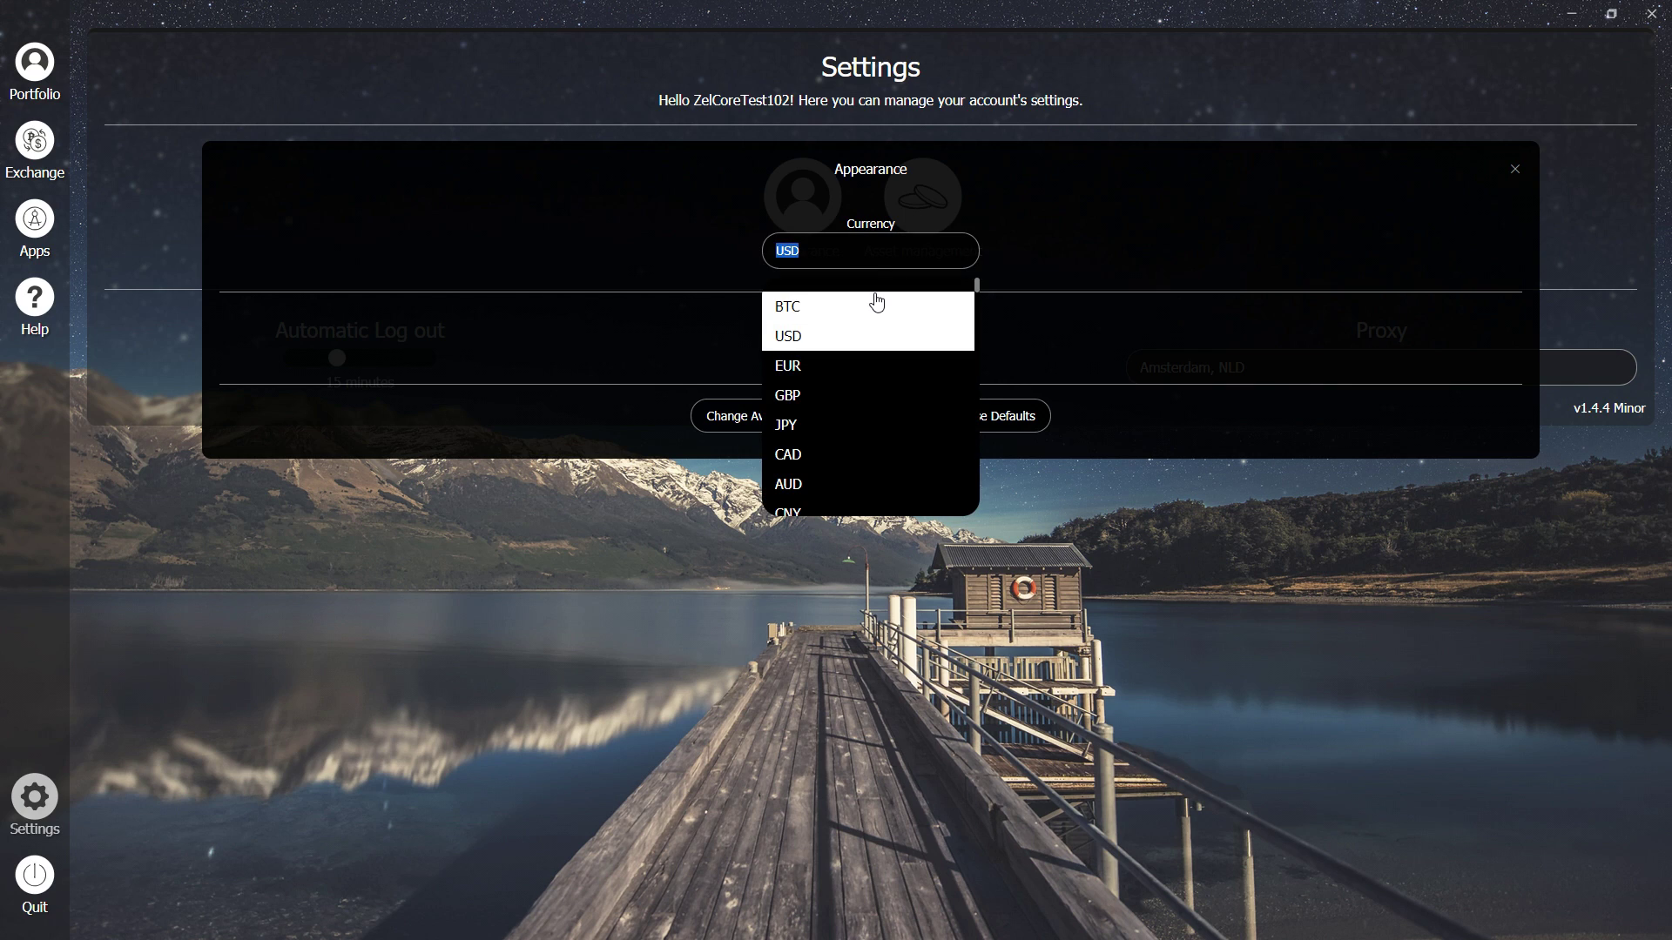
pyautogui.click(880, 366)
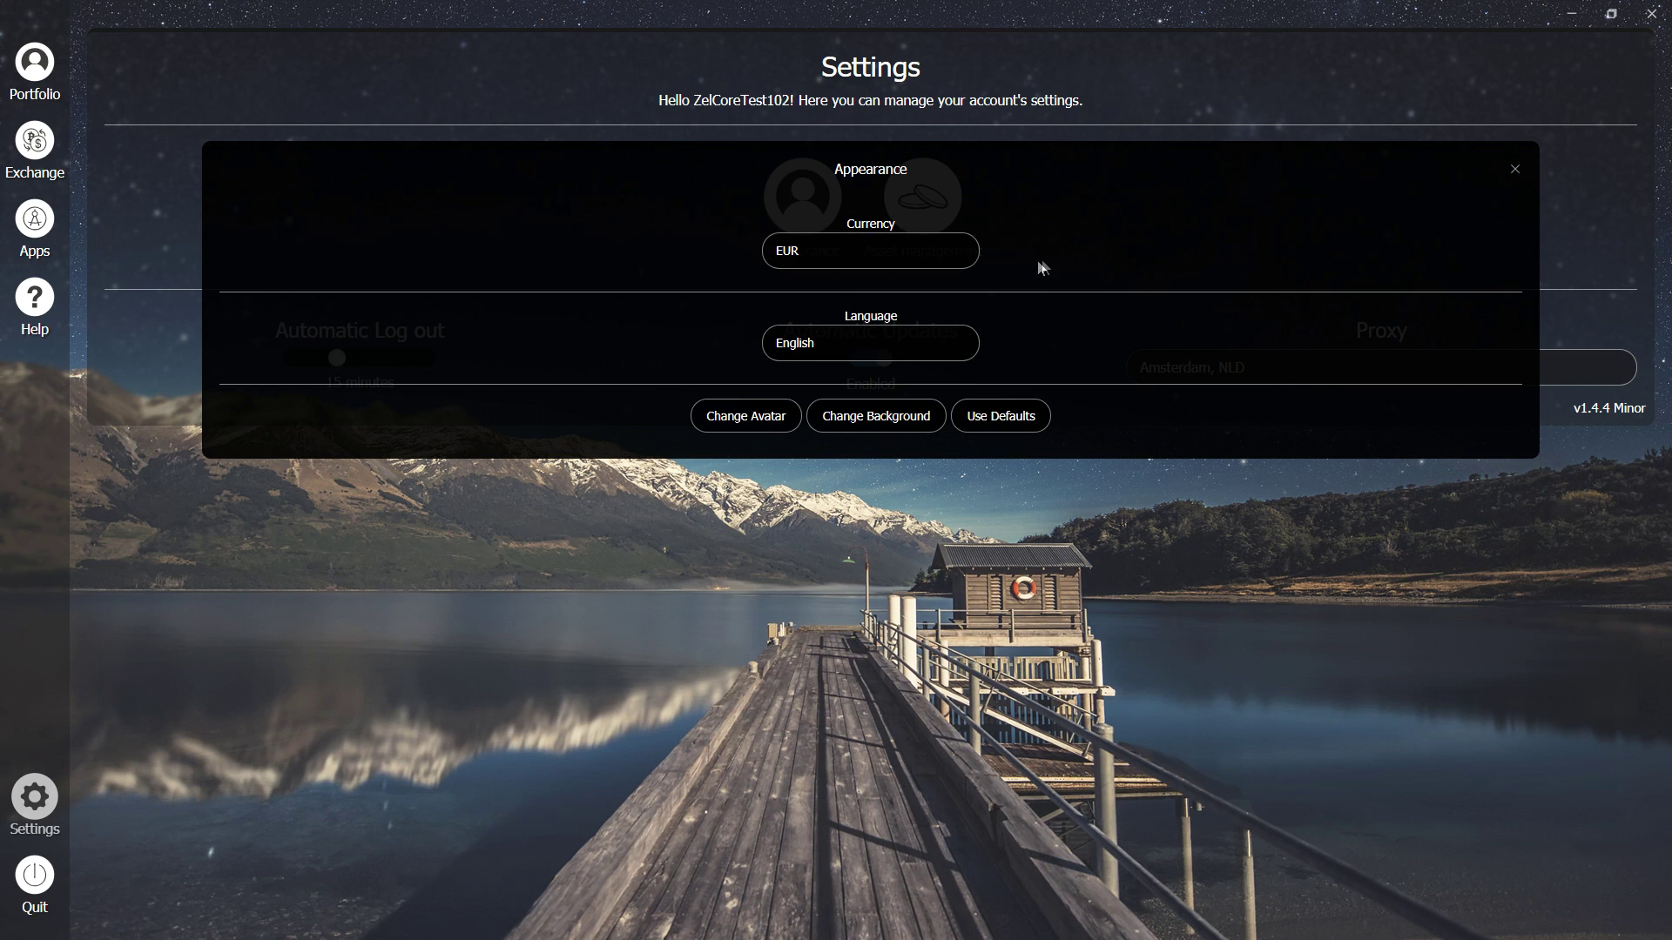
pyautogui.click(870, 339)
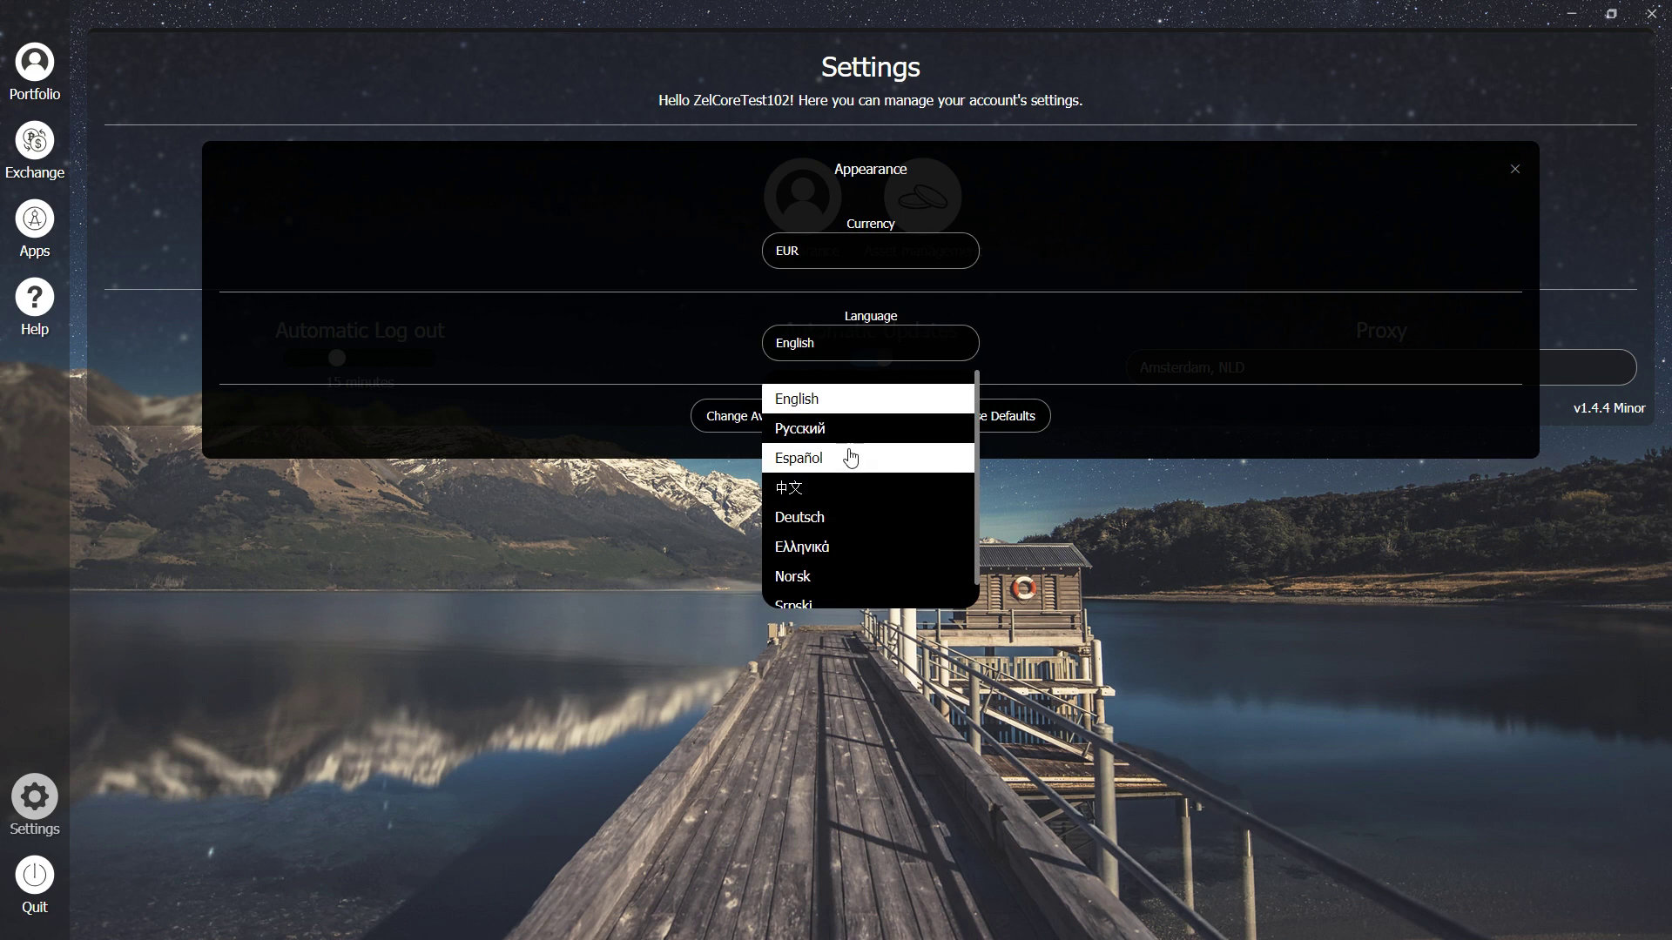
pyautogui.scroll(-1, 853, 475)
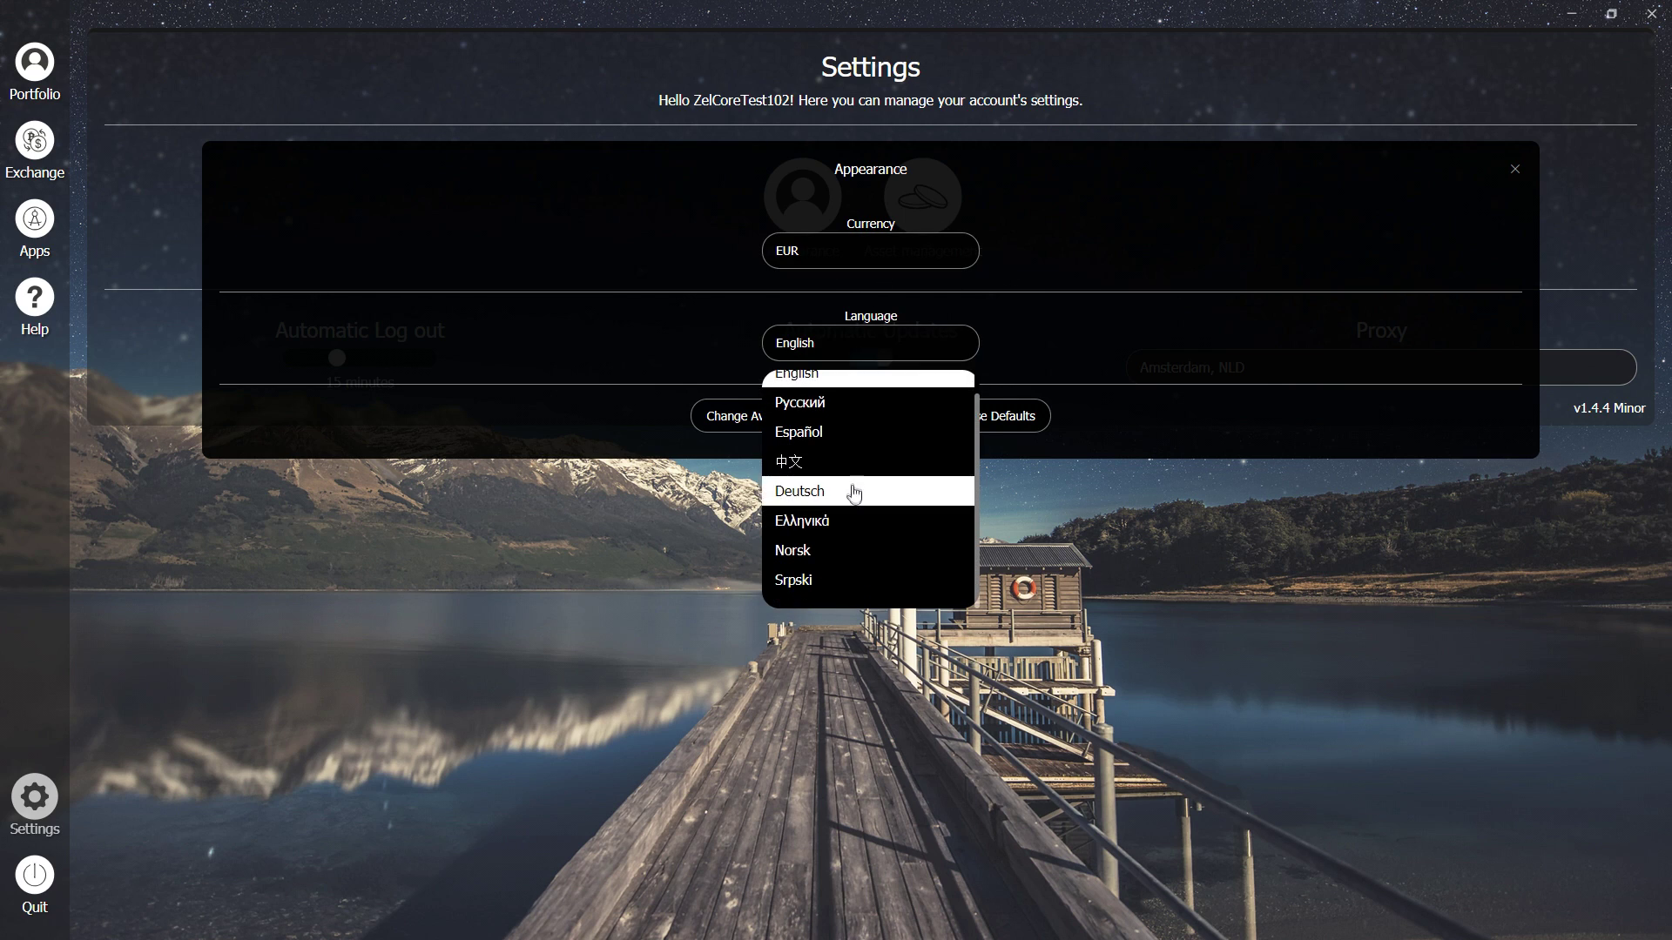
pyautogui.click(851, 379)
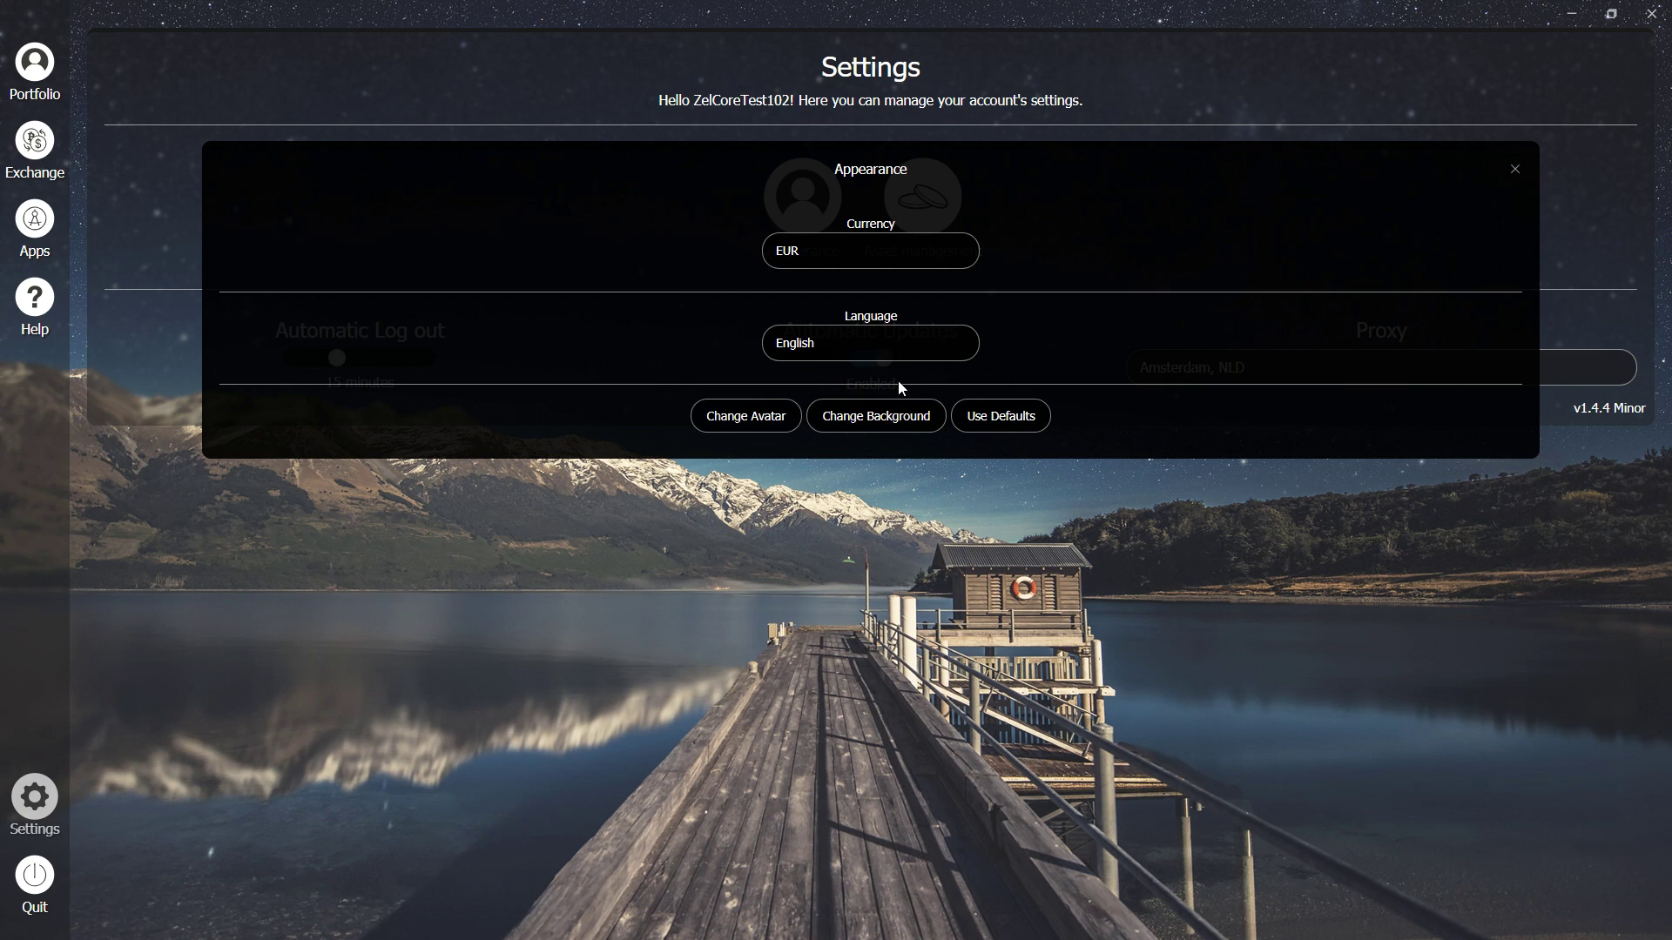
# Step: Set Zel-Round.png as the account avatar
pyautogui.click(745, 418)
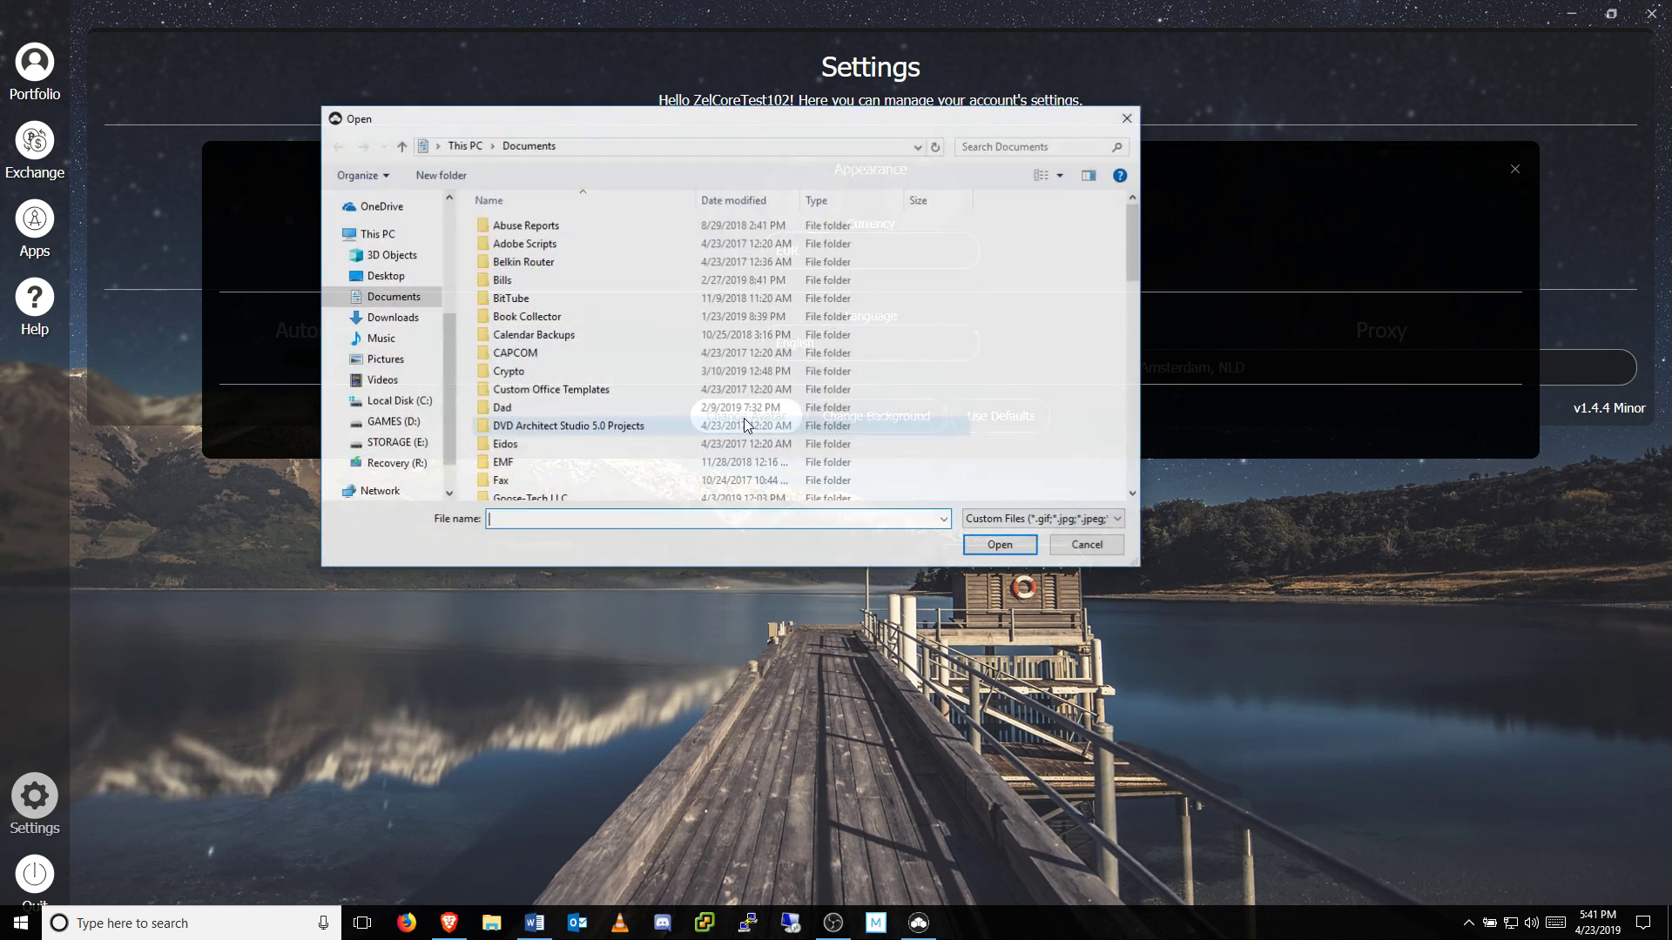
pyautogui.click(530, 272)
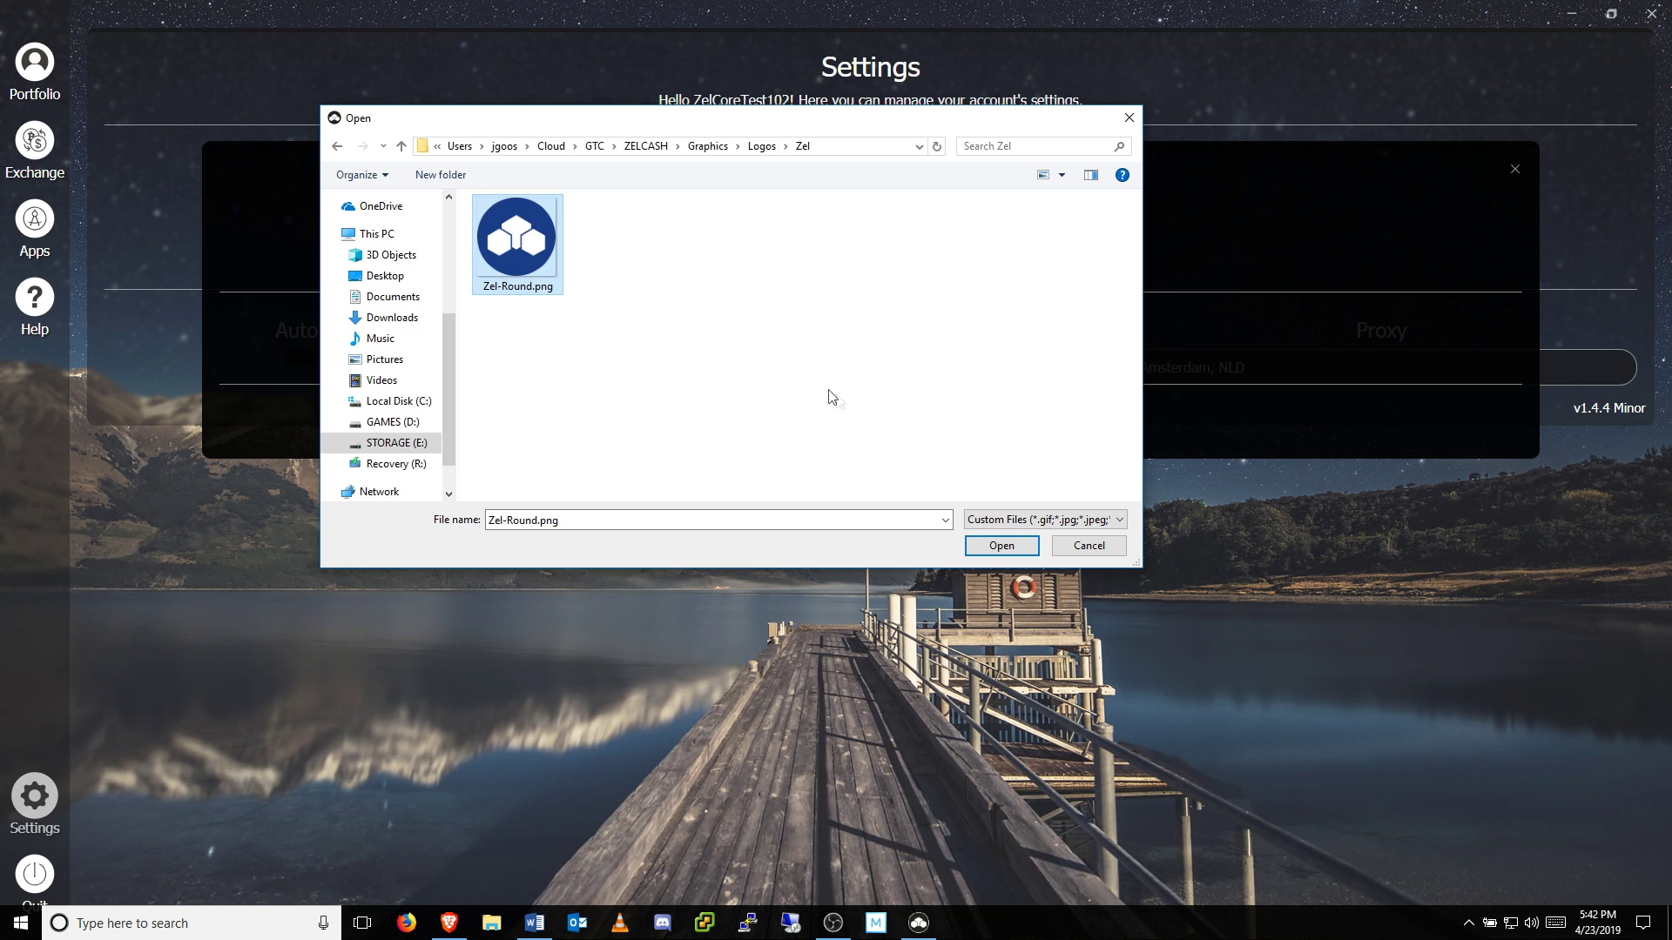
pyautogui.click(1001, 545)
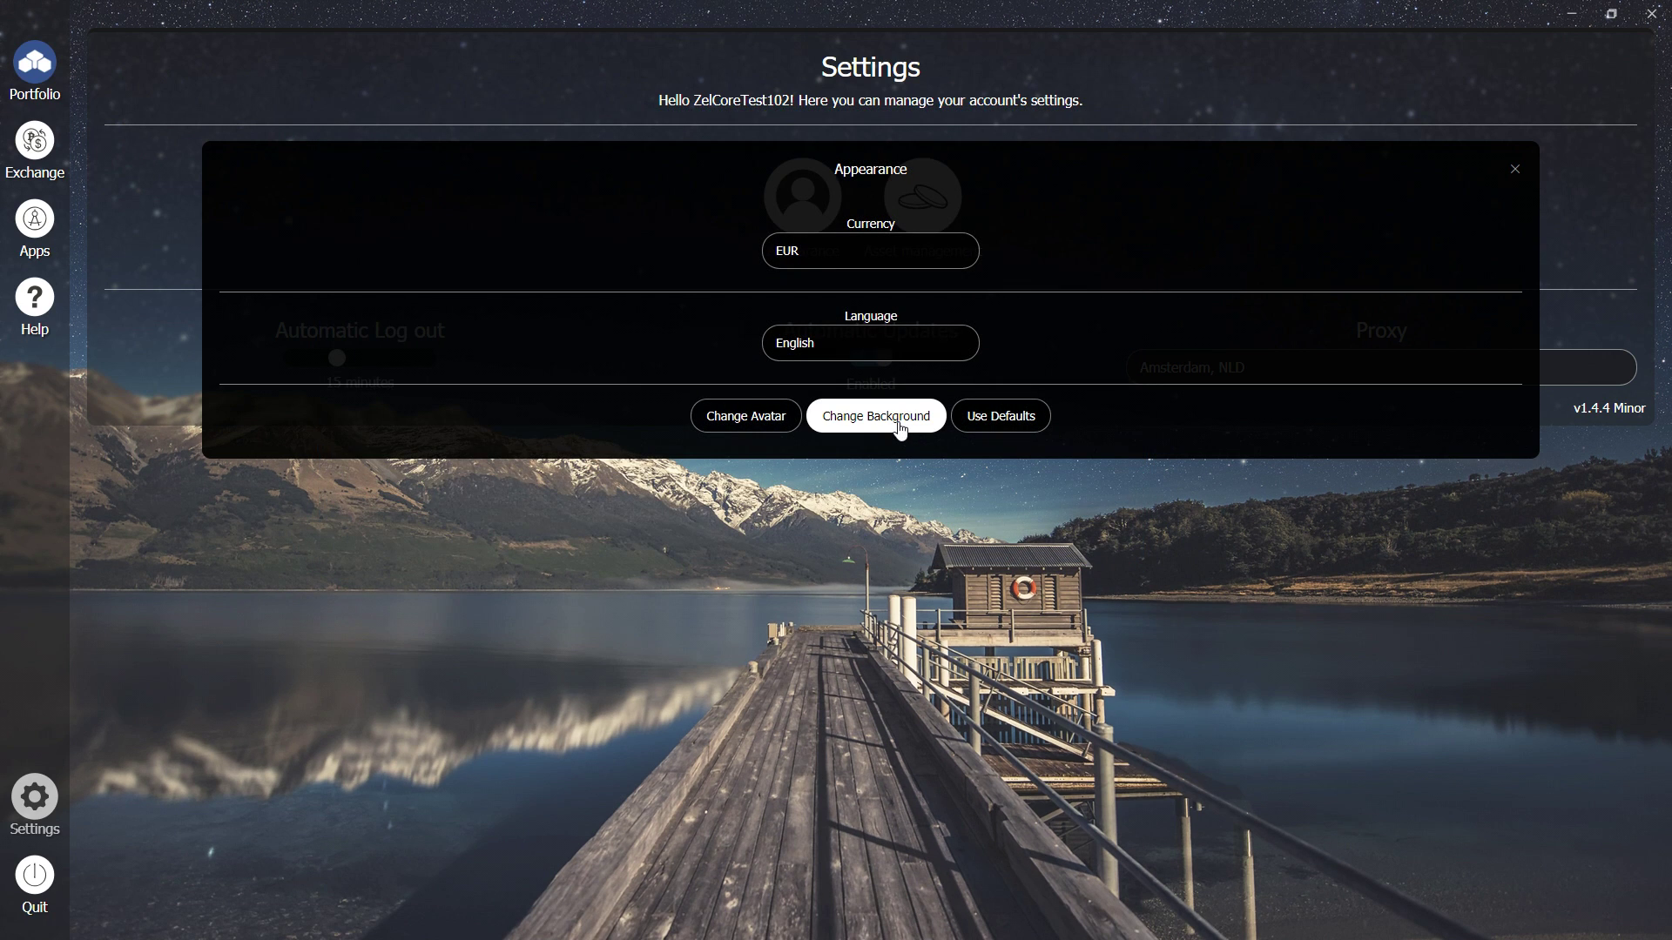
# Step: Apply the pier photo as the background and return to the Portfolio page
pyautogui.click(871, 417)
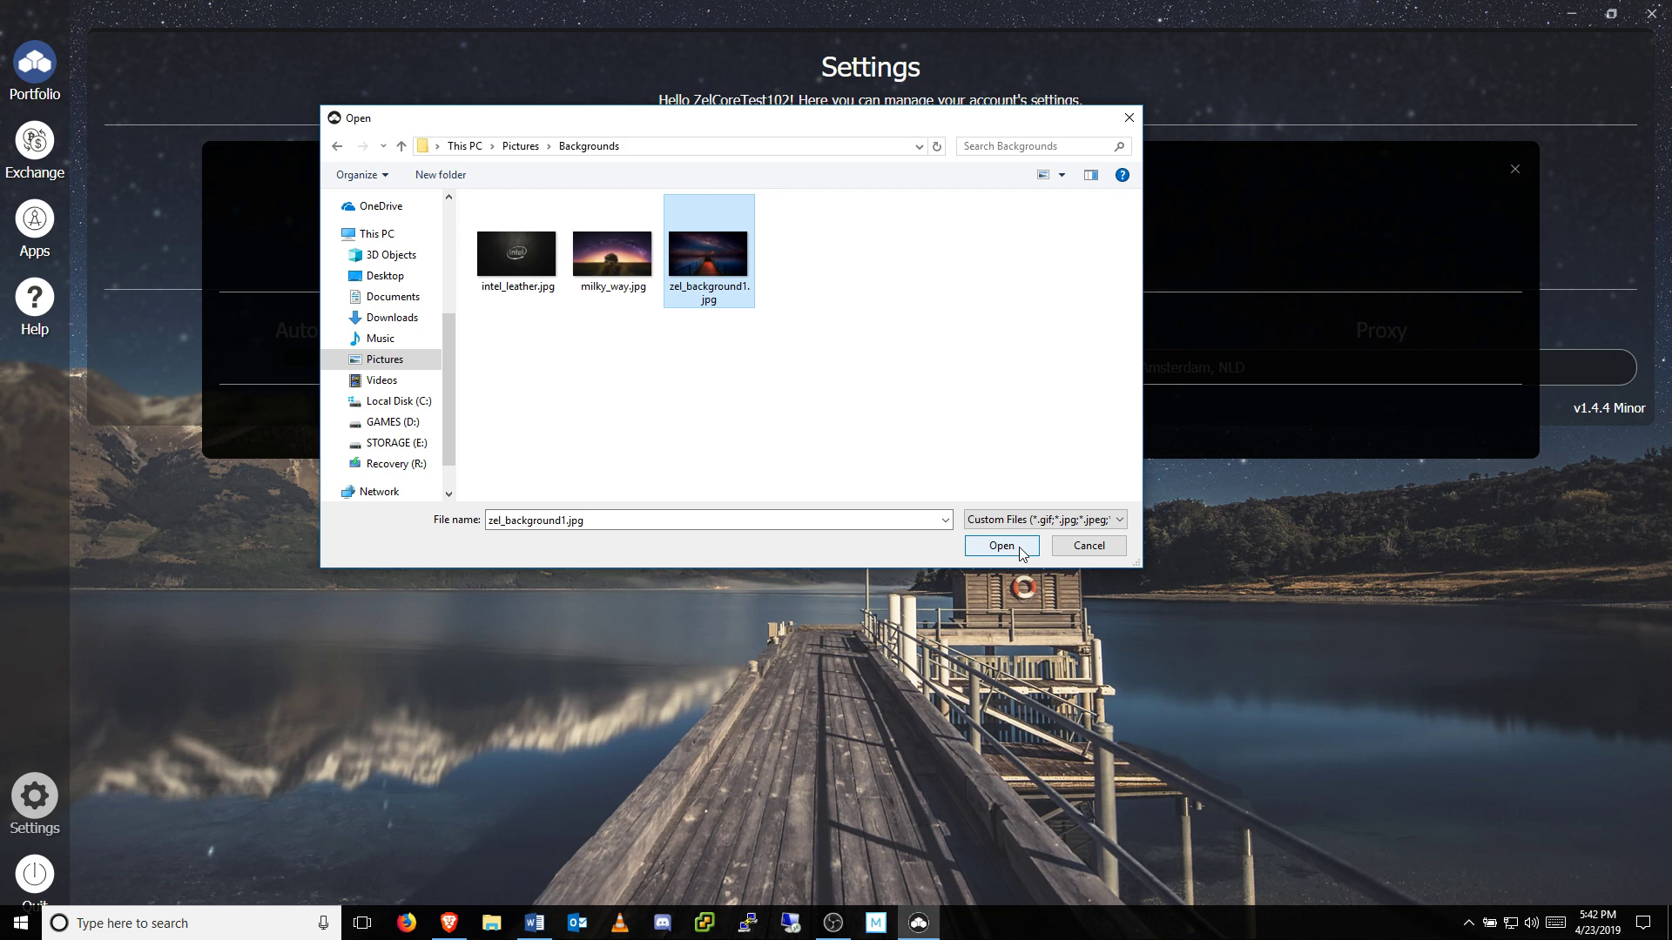
pyautogui.click(1020, 548)
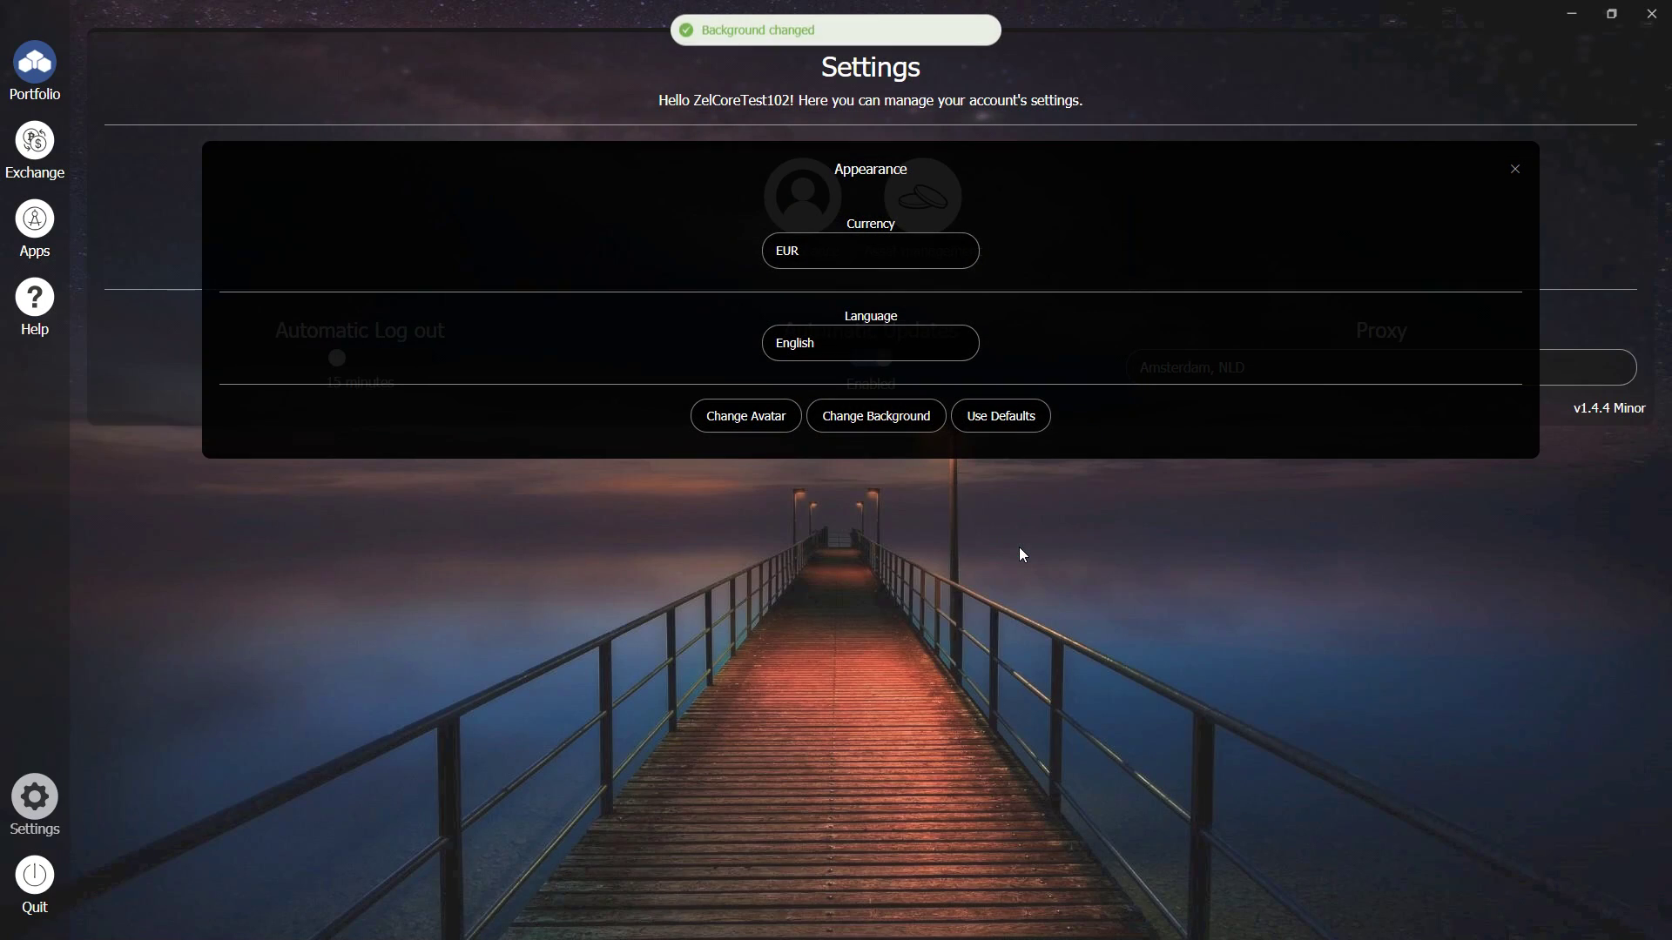
pyautogui.click(46, 83)
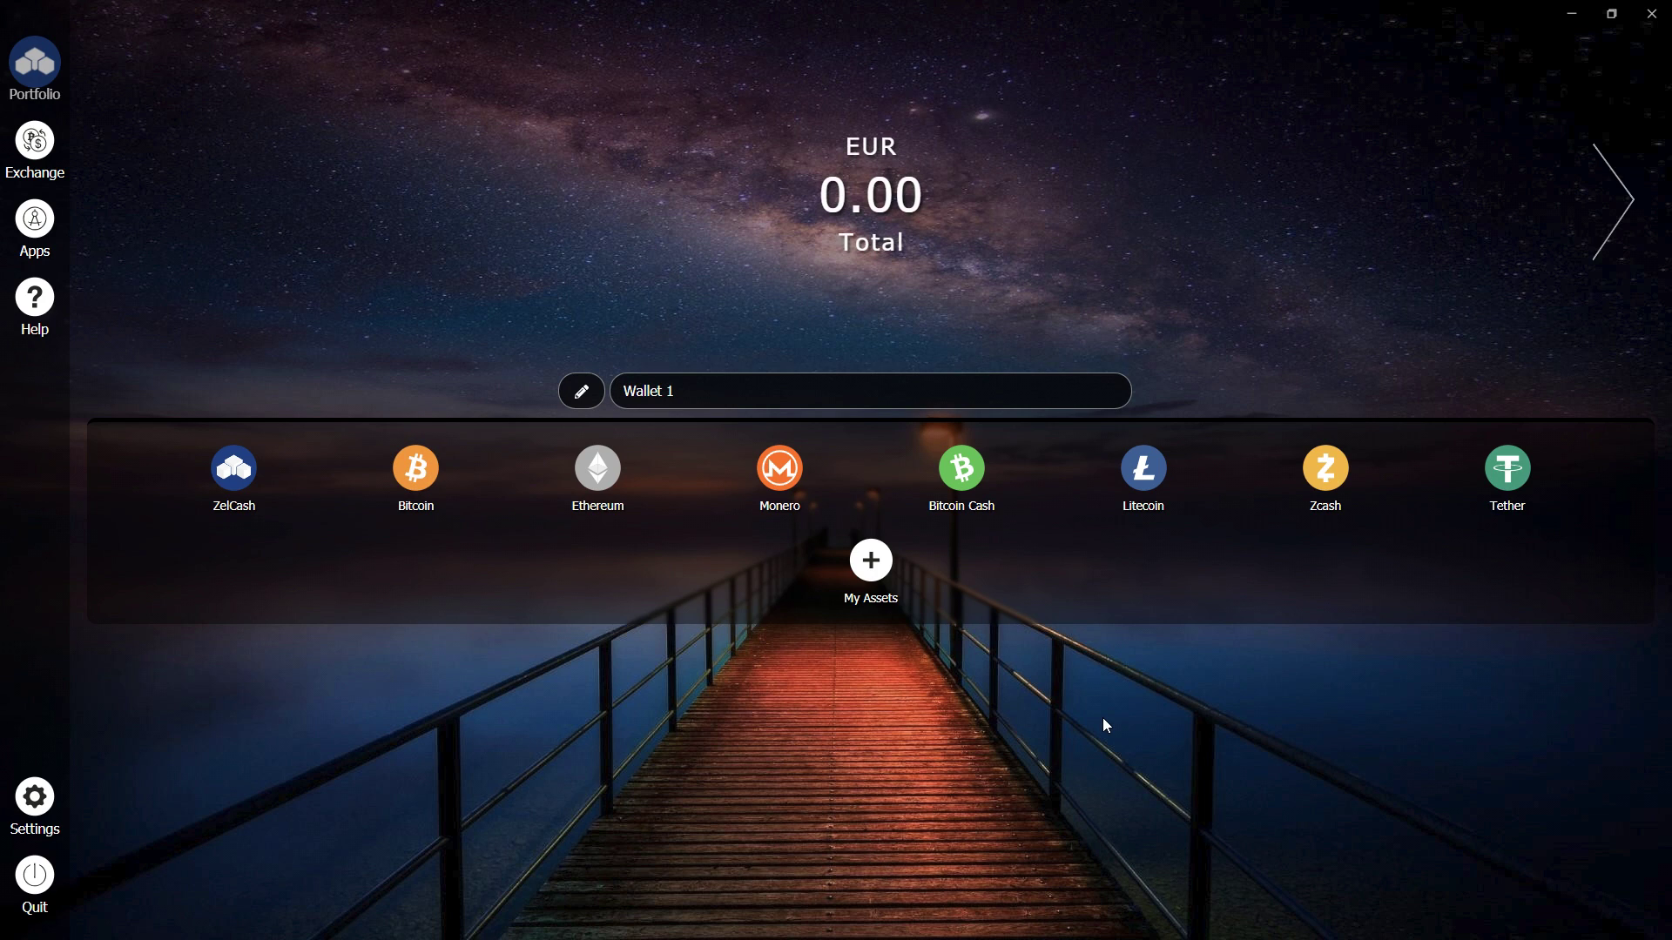
# Step: Add TrueUSD, Tether, Ravencoin and Horizen to Wallet 1's assets
pyautogui.click(874, 574)
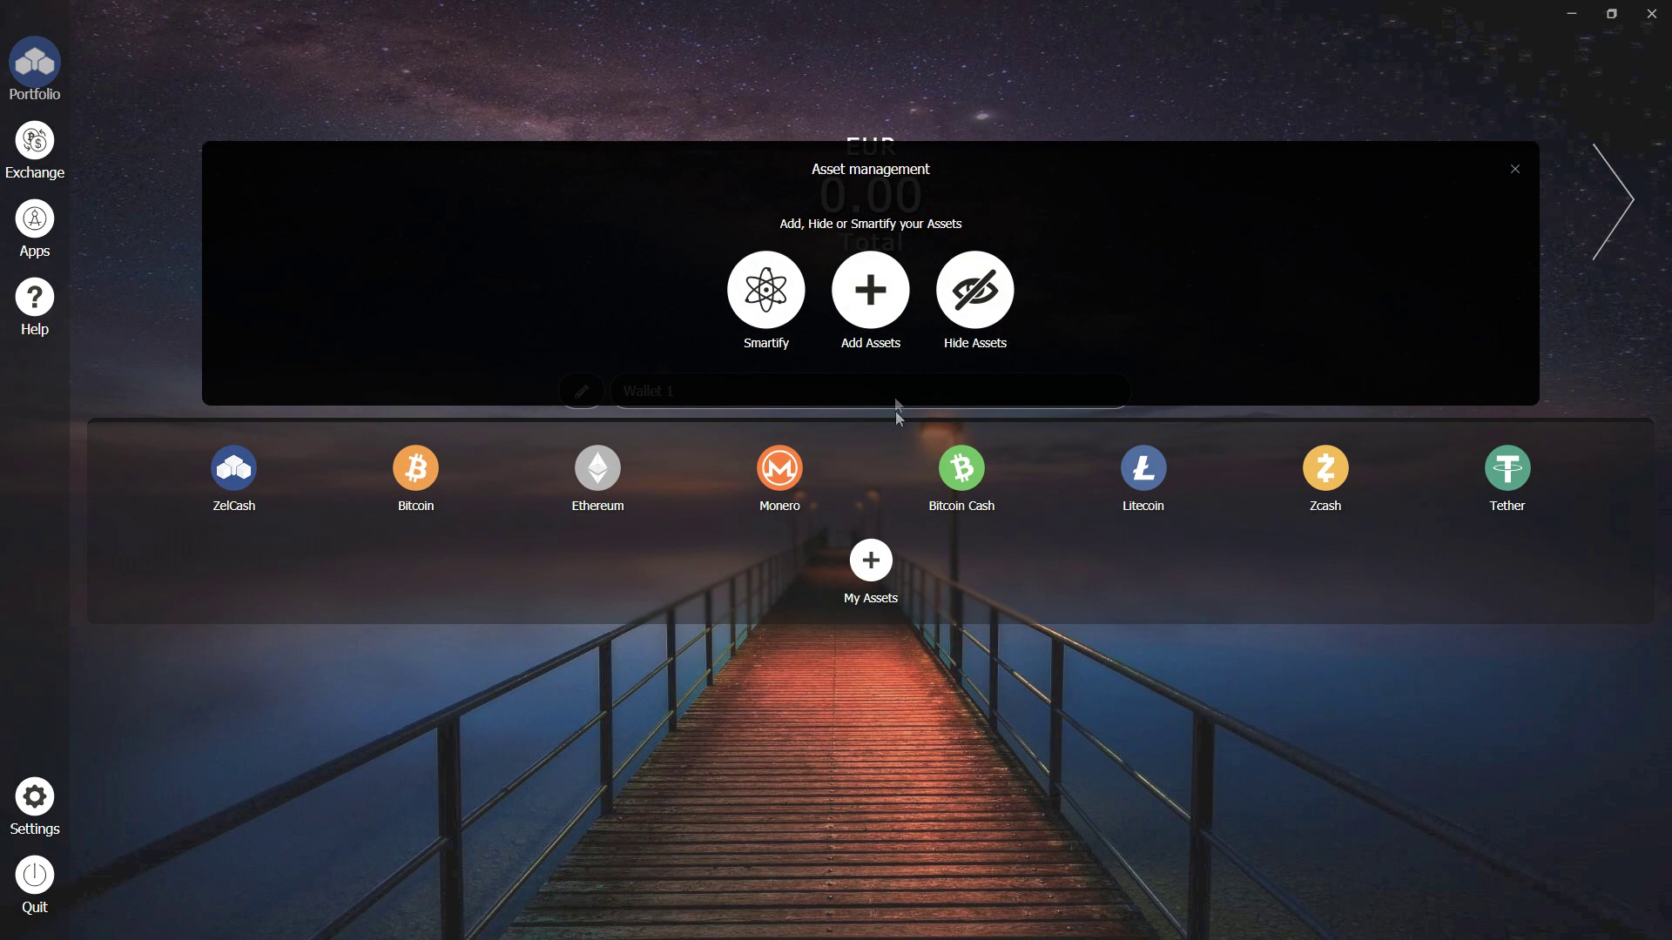
pyautogui.click(890, 319)
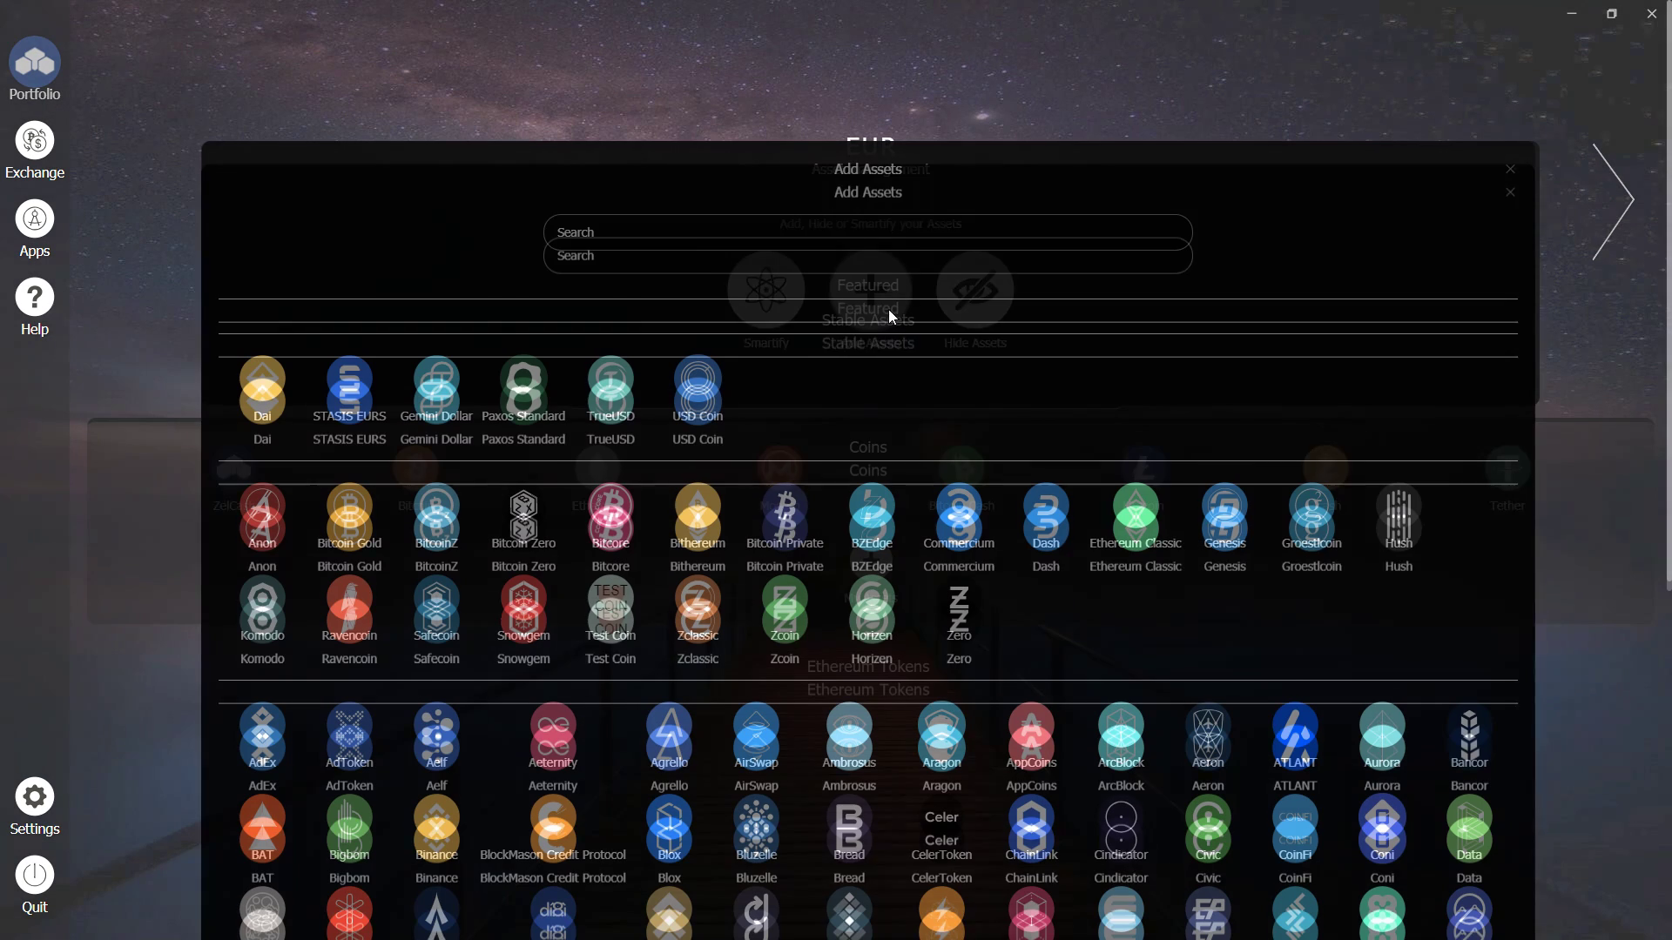
pyautogui.click(610, 408)
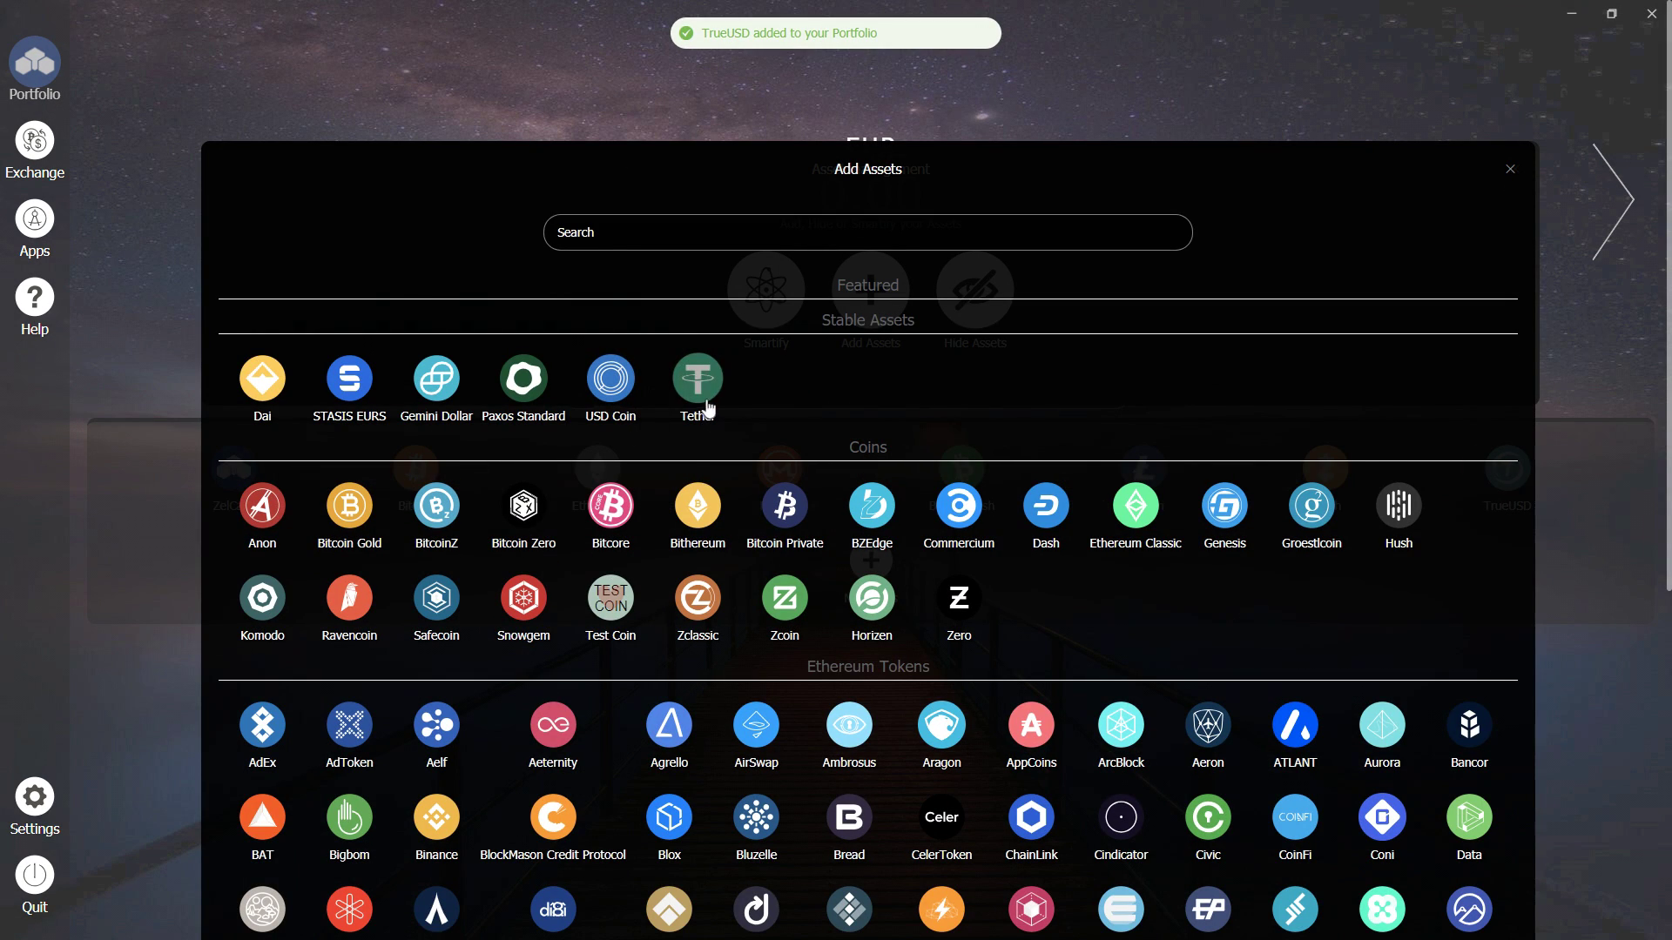
pyautogui.click(702, 394)
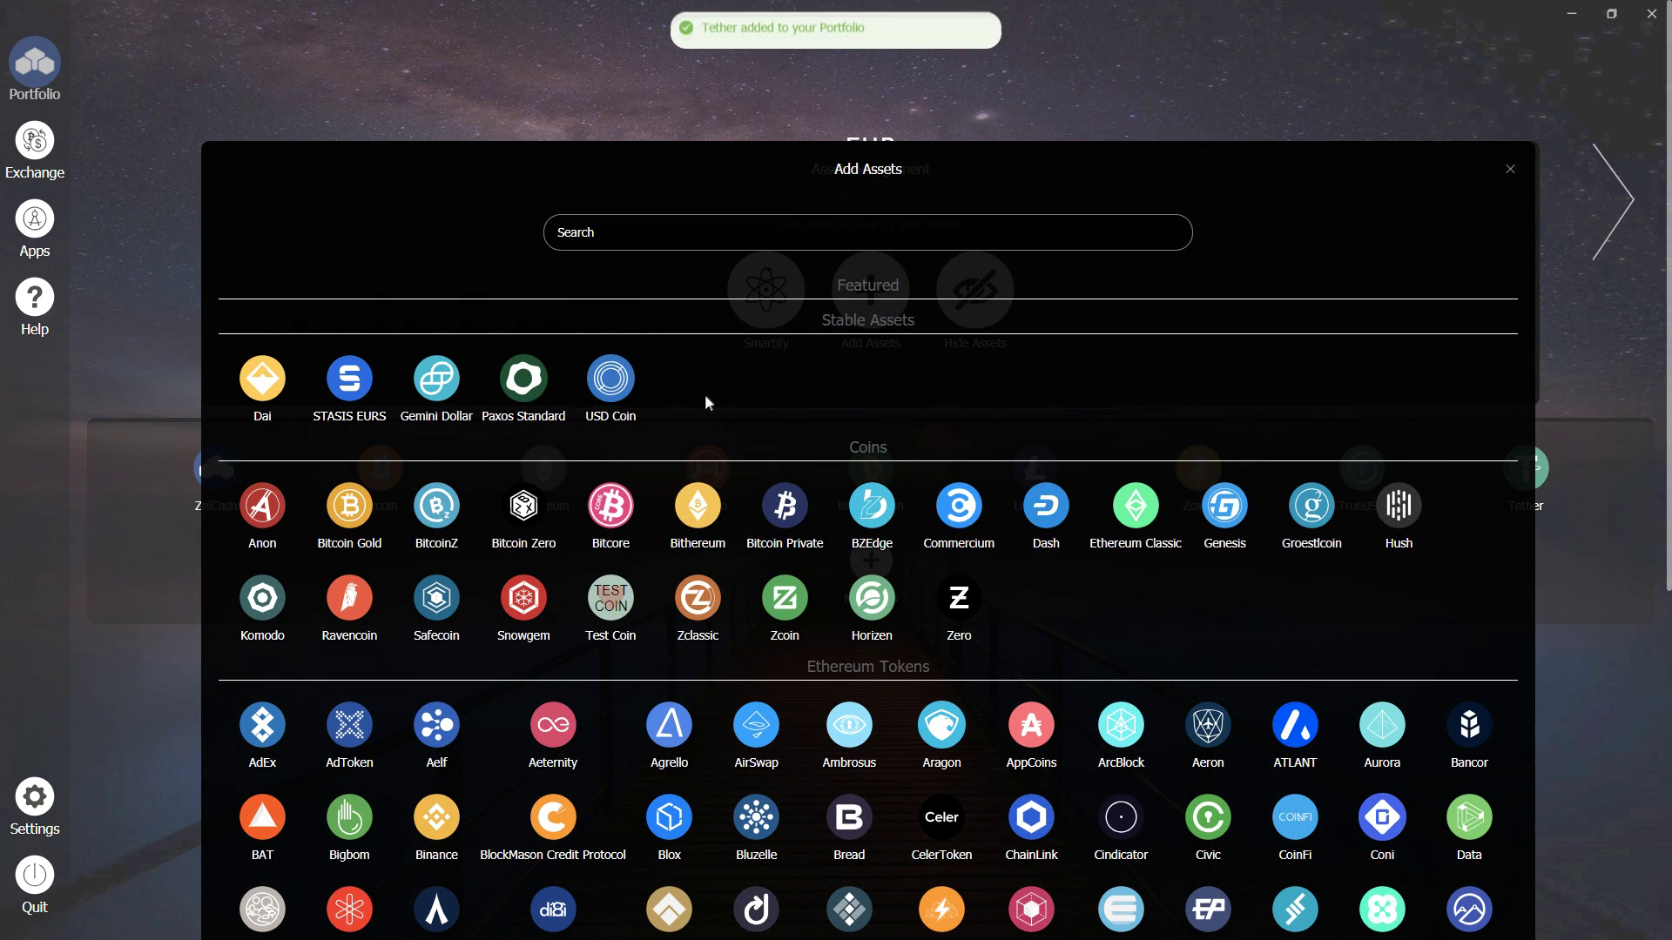
pyautogui.click(348, 599)
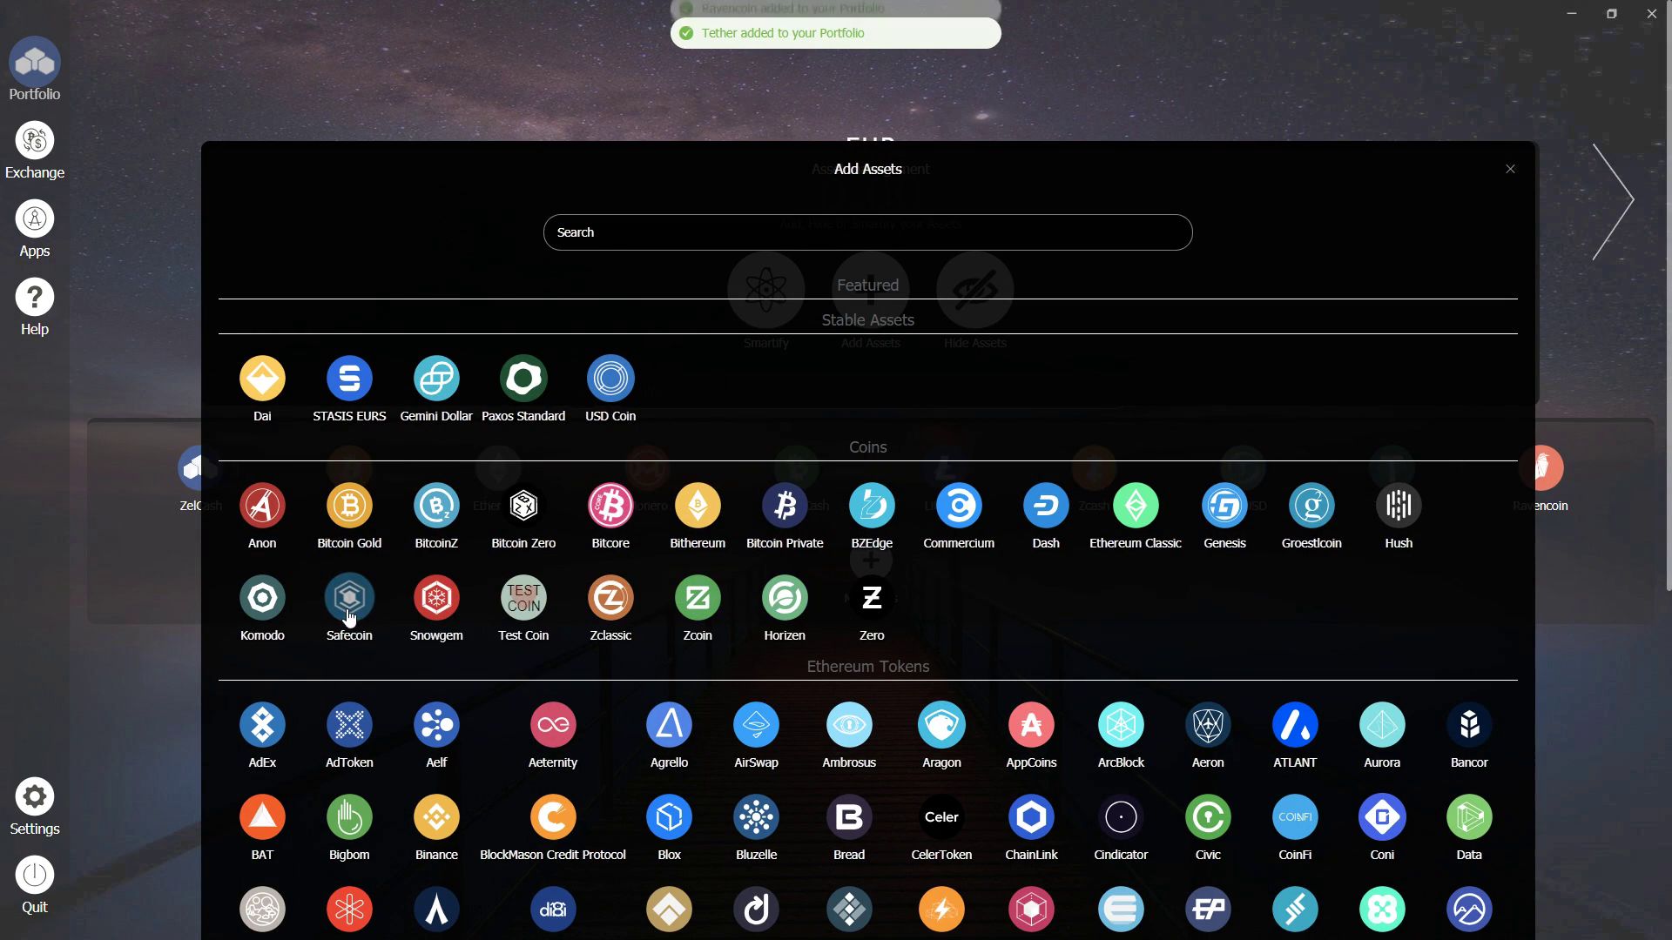
pyautogui.click(801, 643)
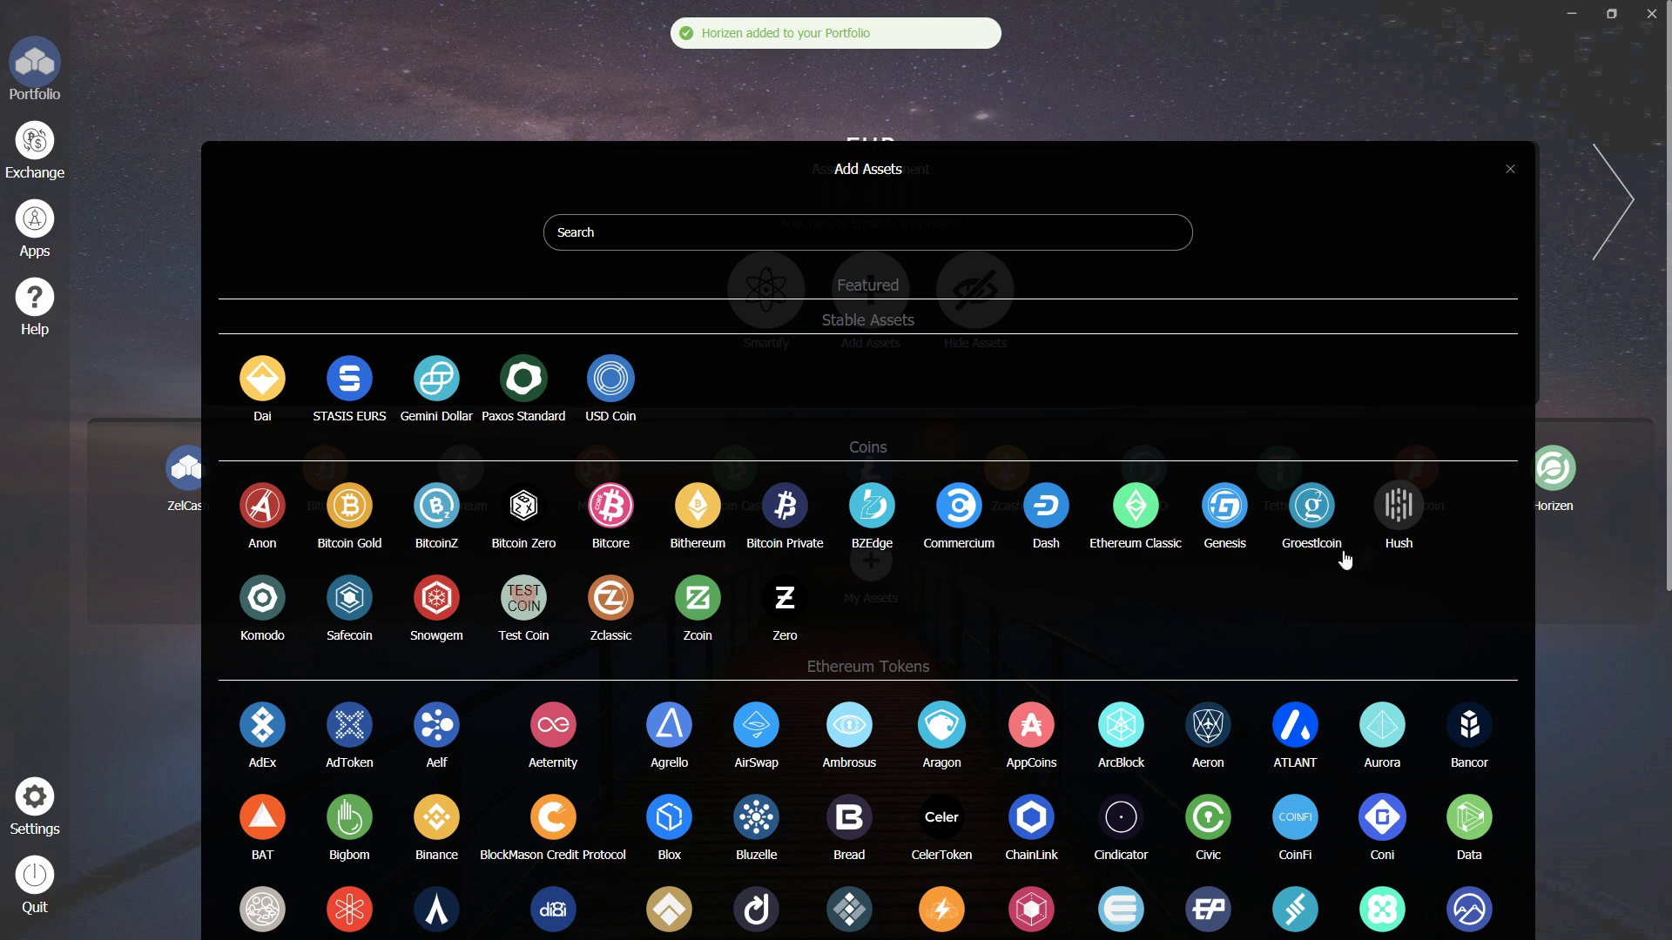
# Step: Add Binance, Maker, 0x, Zilliqa, Kyber, KuCoin, EthOS and Golem, then close the picker
pyautogui.scroll(-5, 1184, 603)
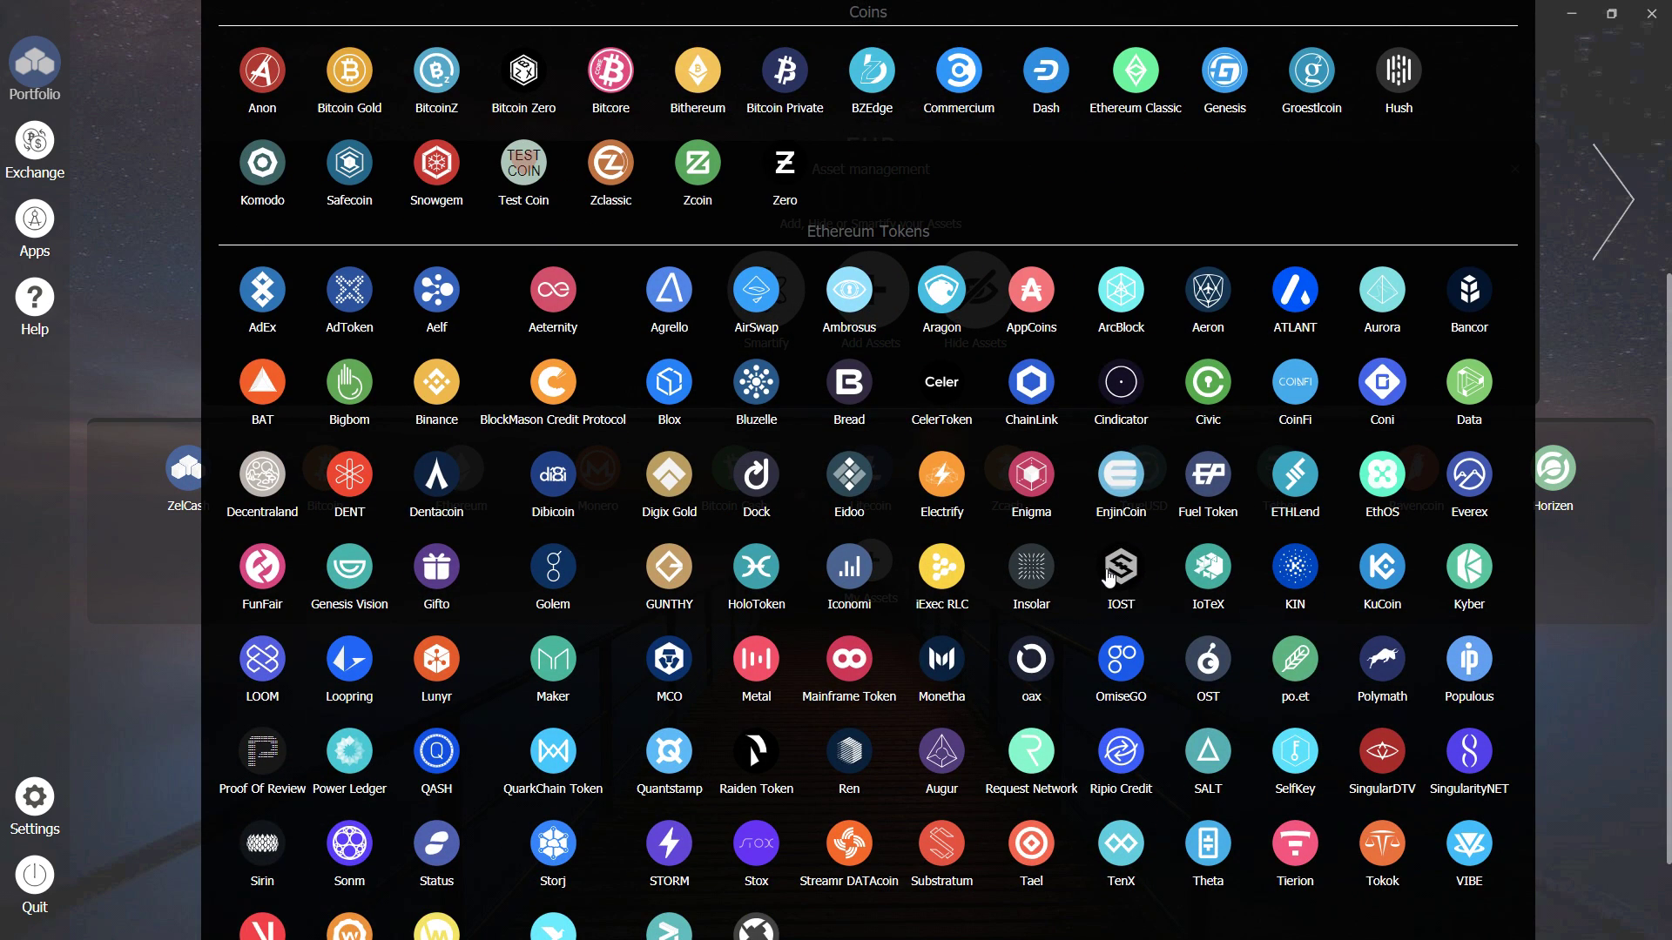
pyautogui.scroll(-1, 1108, 575)
pyautogui.click(442, 305)
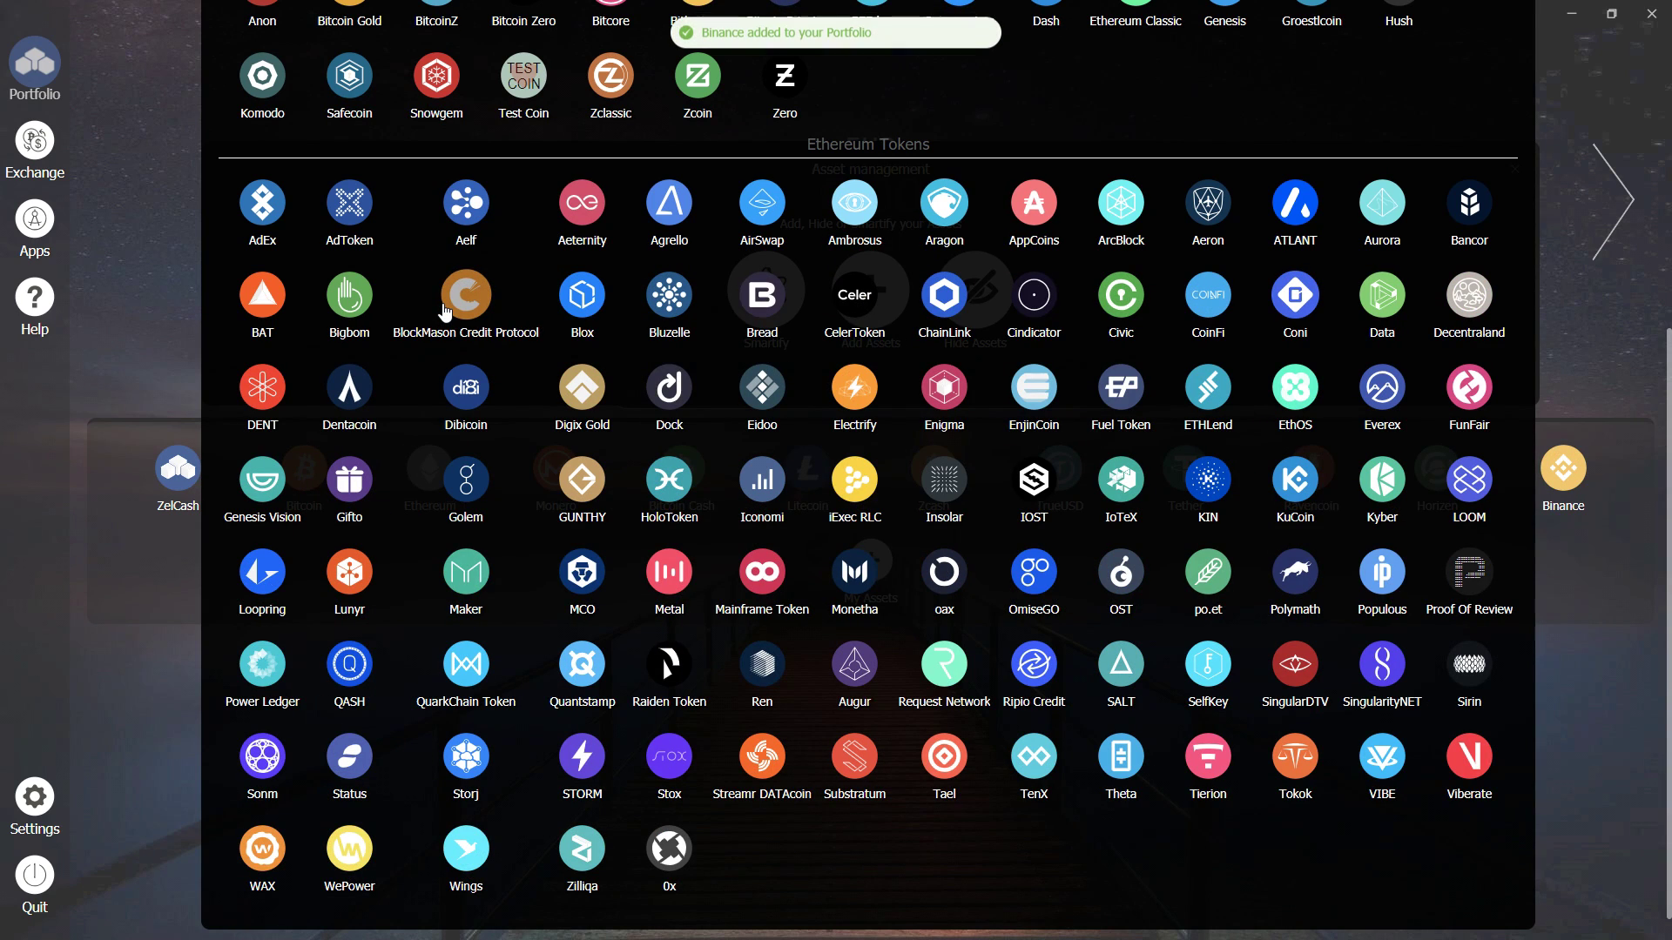
pyautogui.click(475, 599)
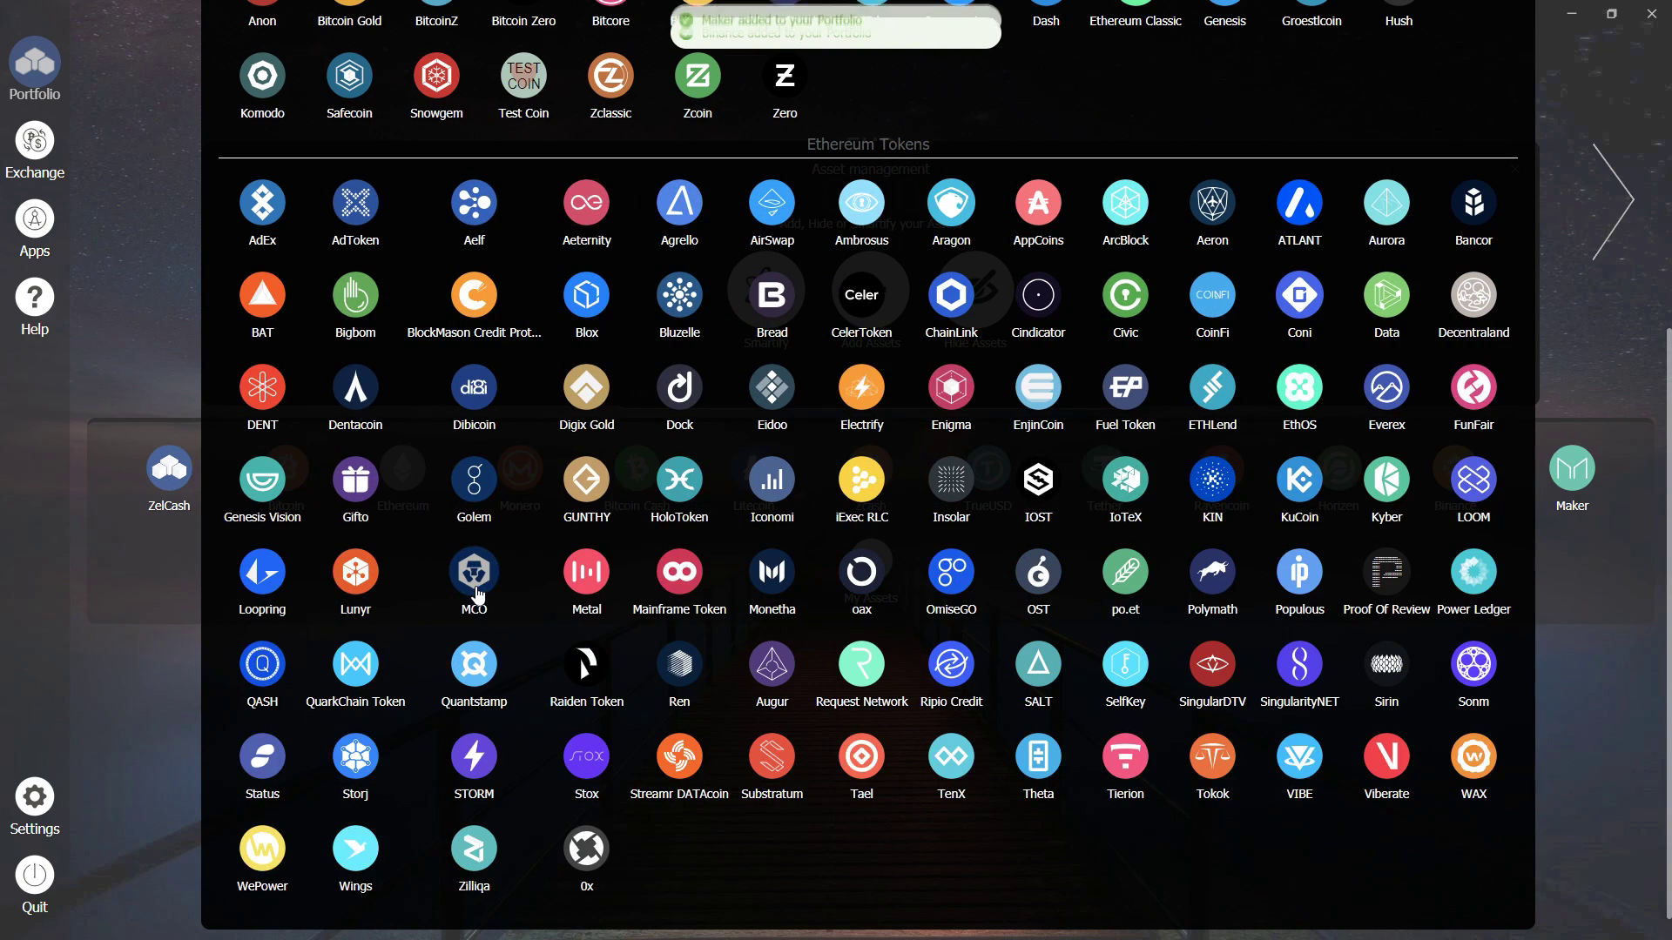
pyautogui.click(580, 858)
pyautogui.click(497, 868)
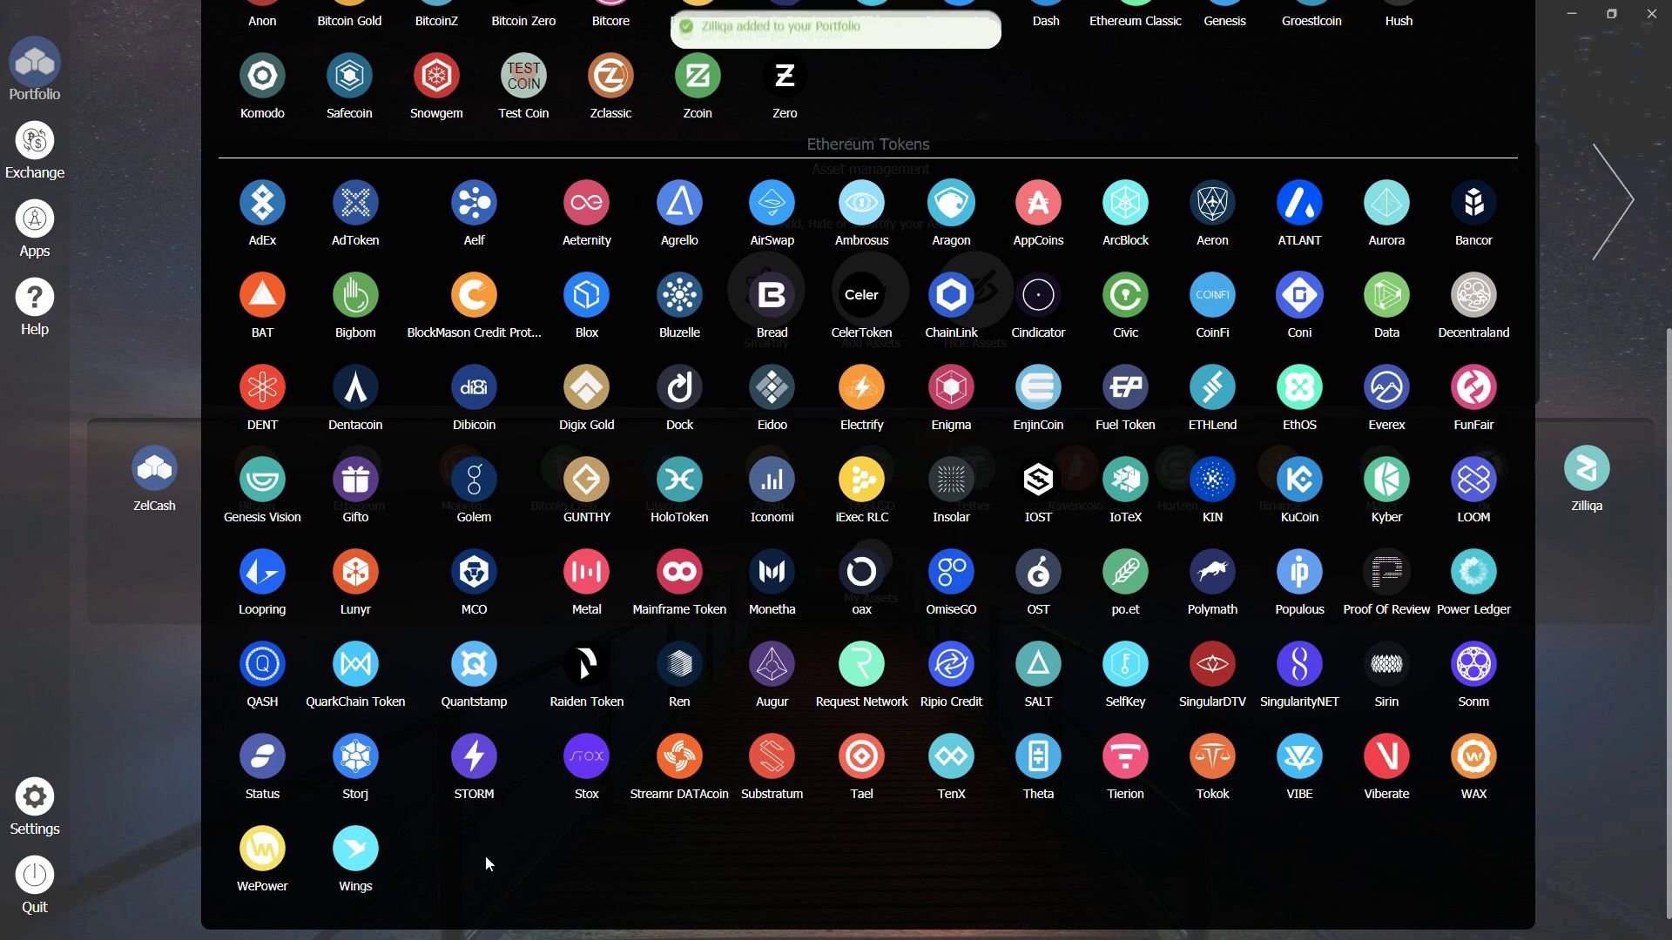
pyautogui.click(1393, 492)
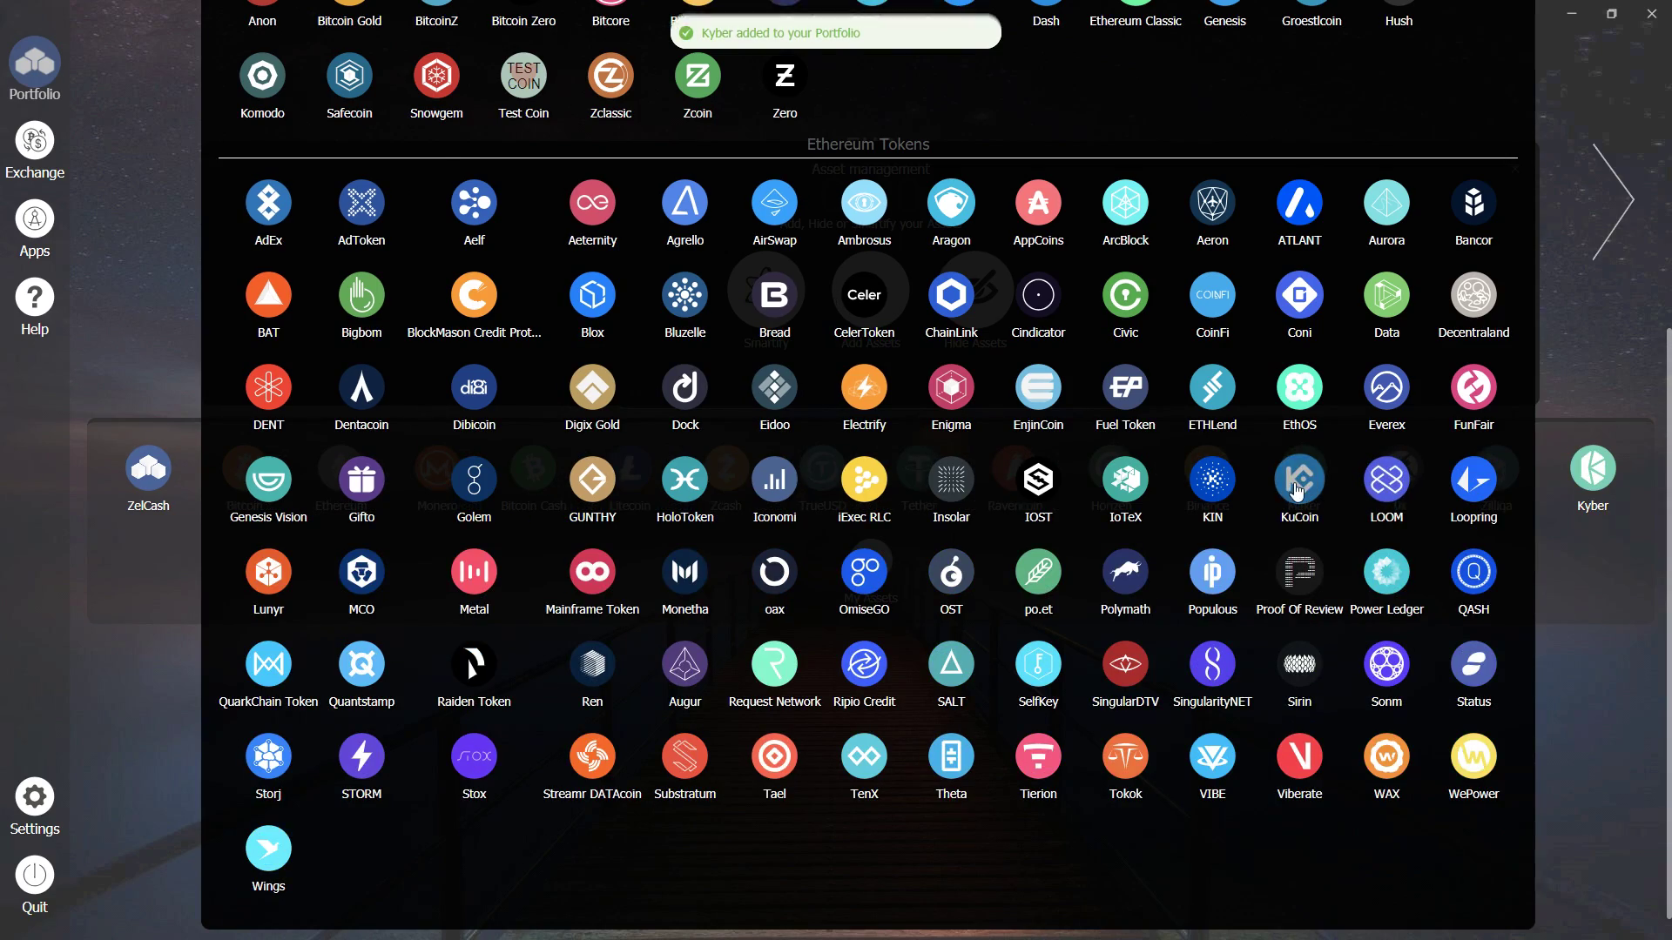
pyautogui.click(1299, 479)
pyautogui.click(1282, 447)
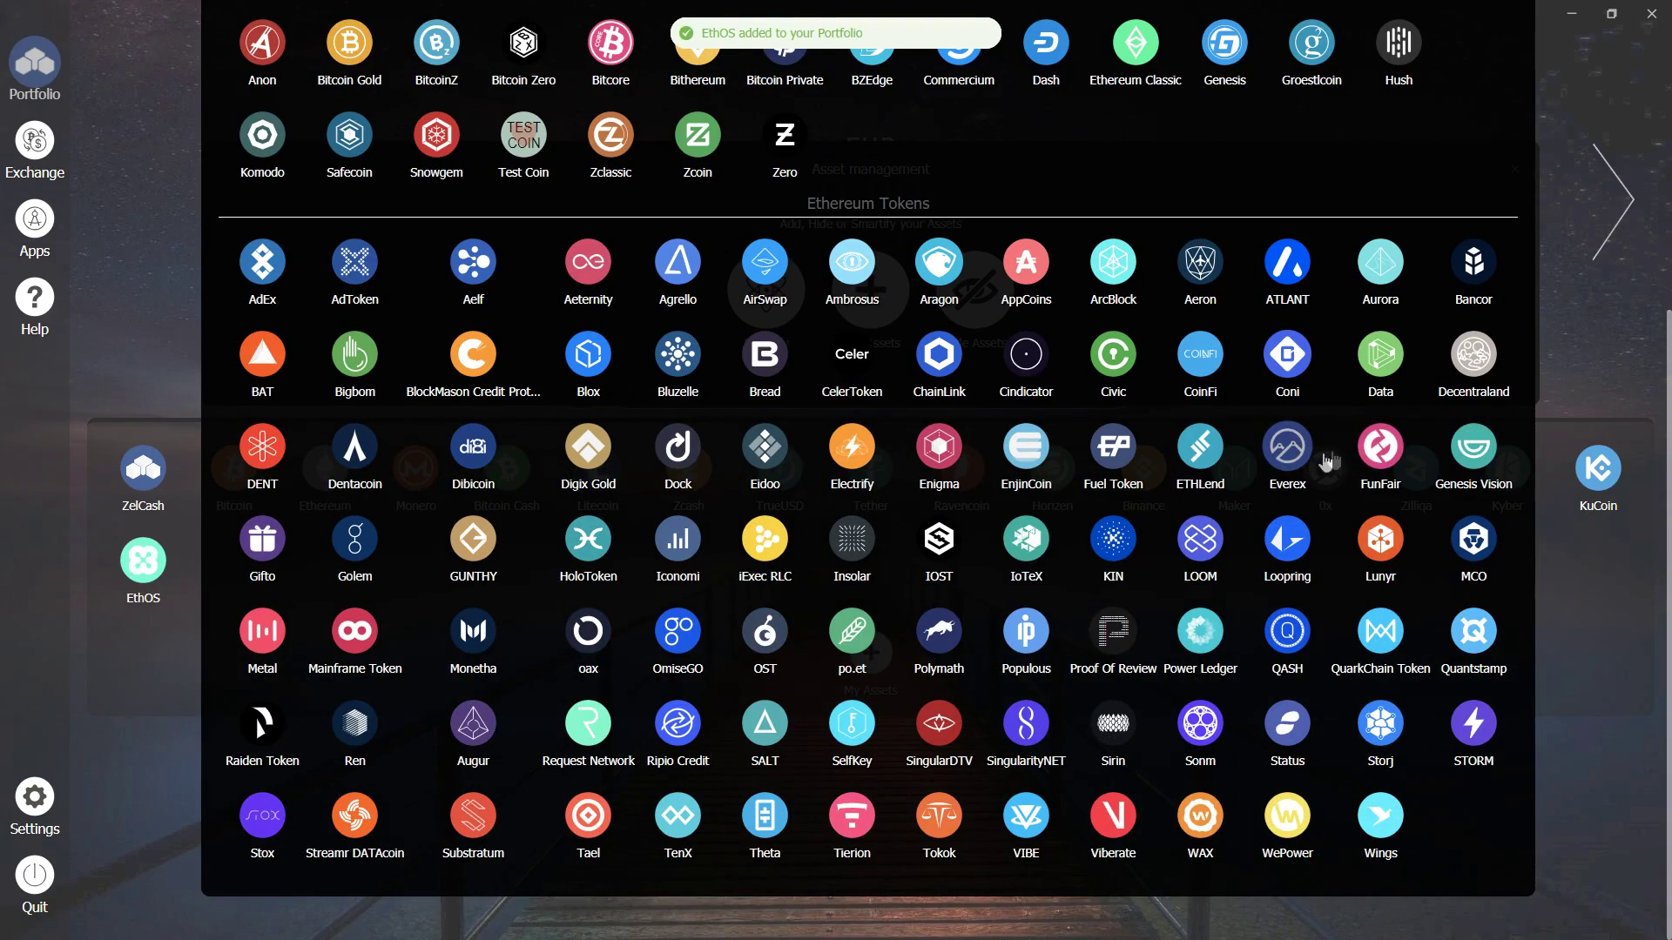
pyautogui.click(96, 549)
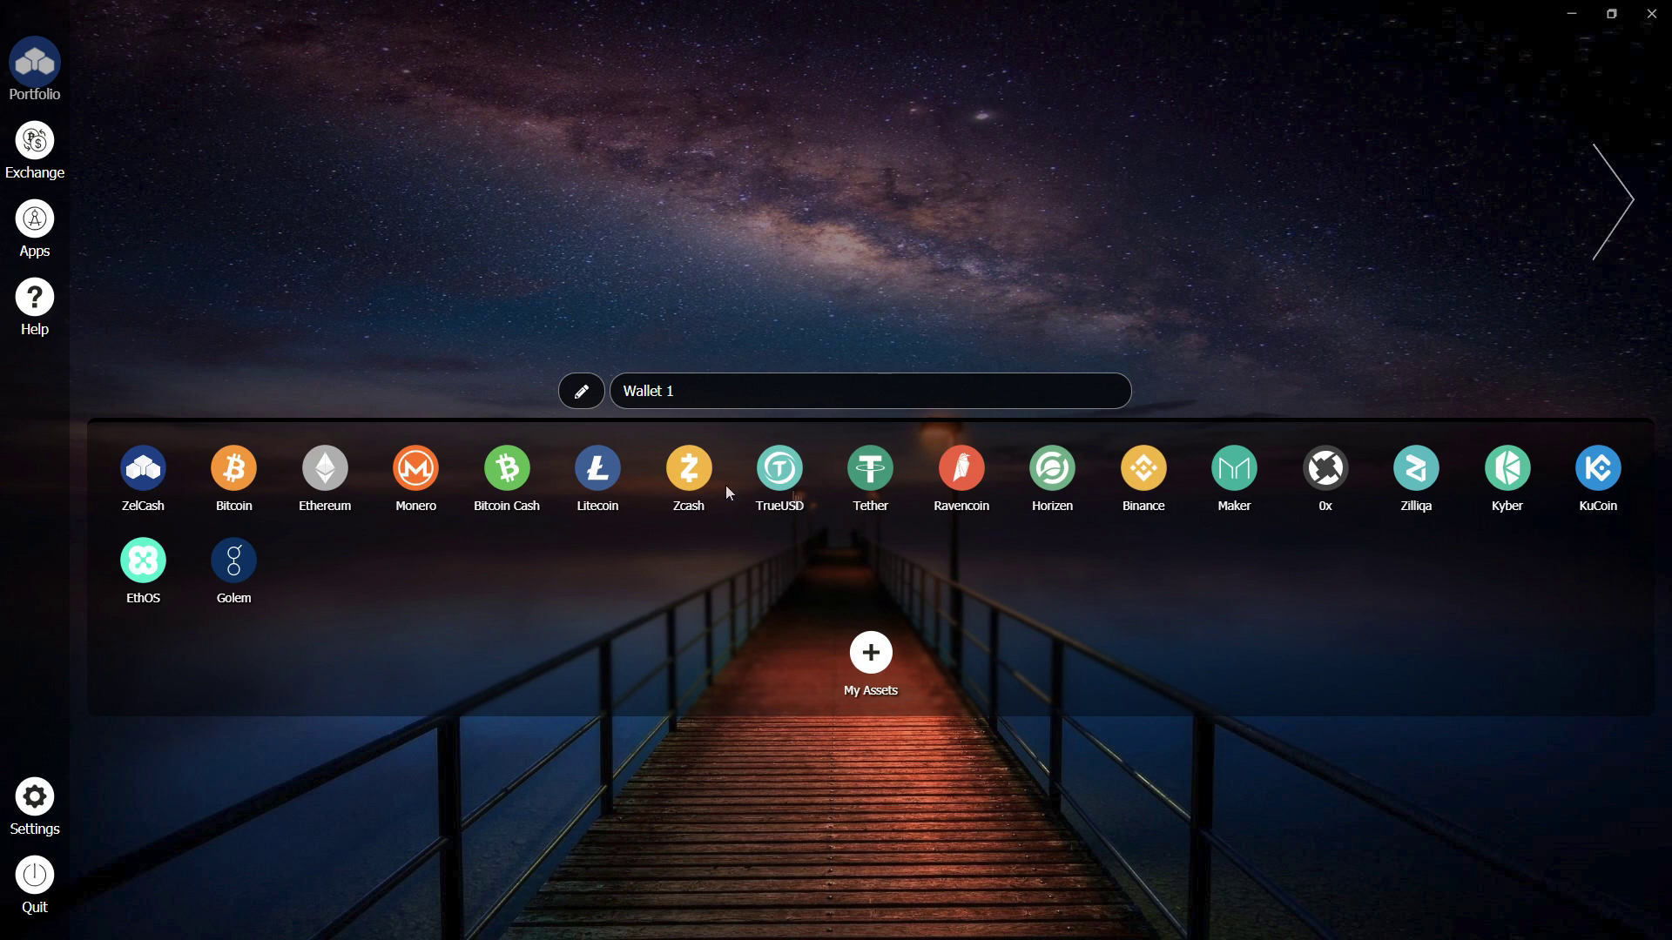
pyautogui.moveTo(206, 560)
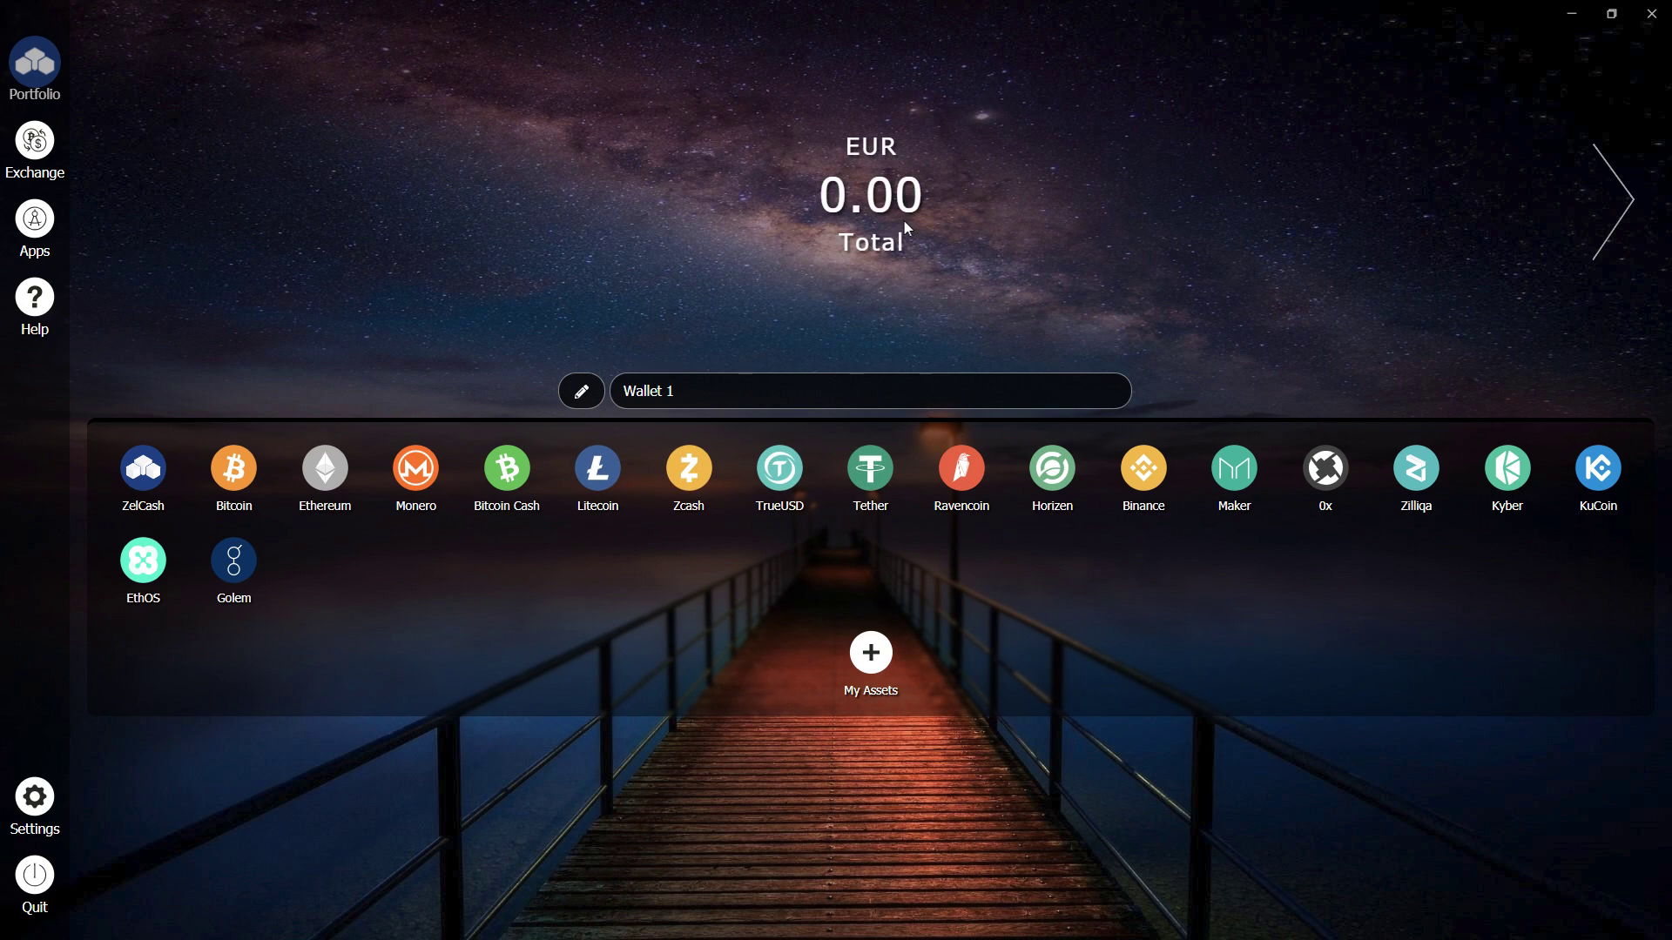
# Step: Hide Horizen, Zcash and Kyber from Wallet 1 and close the asset dialogs
pyautogui.click(872, 655)
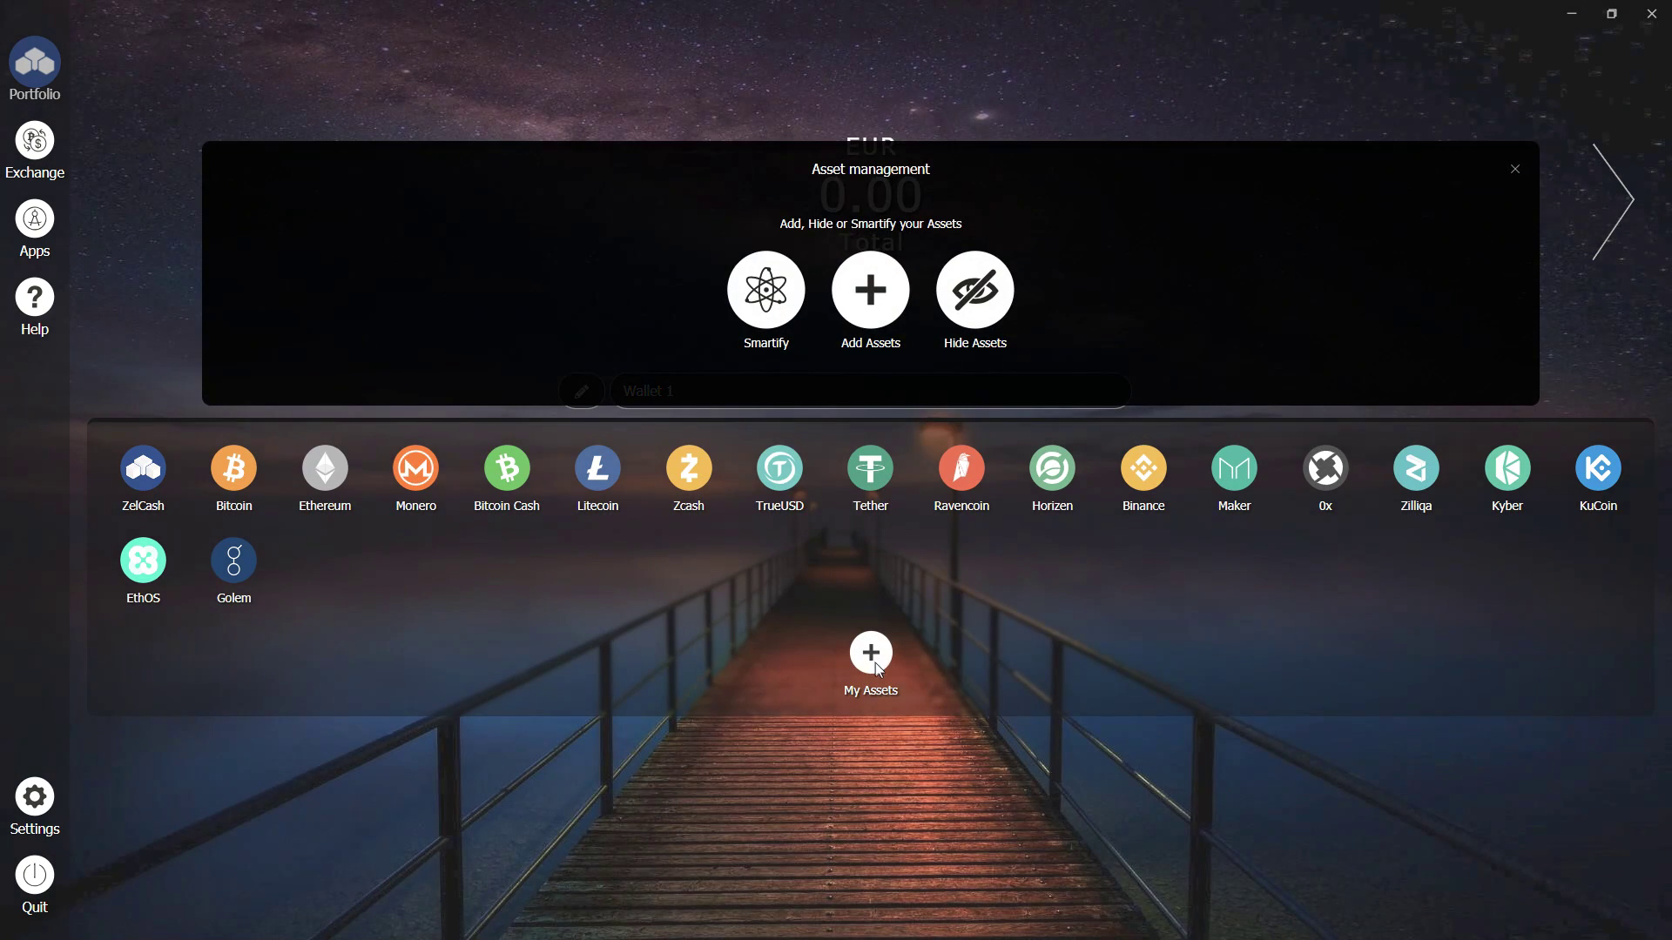
pyautogui.click(984, 320)
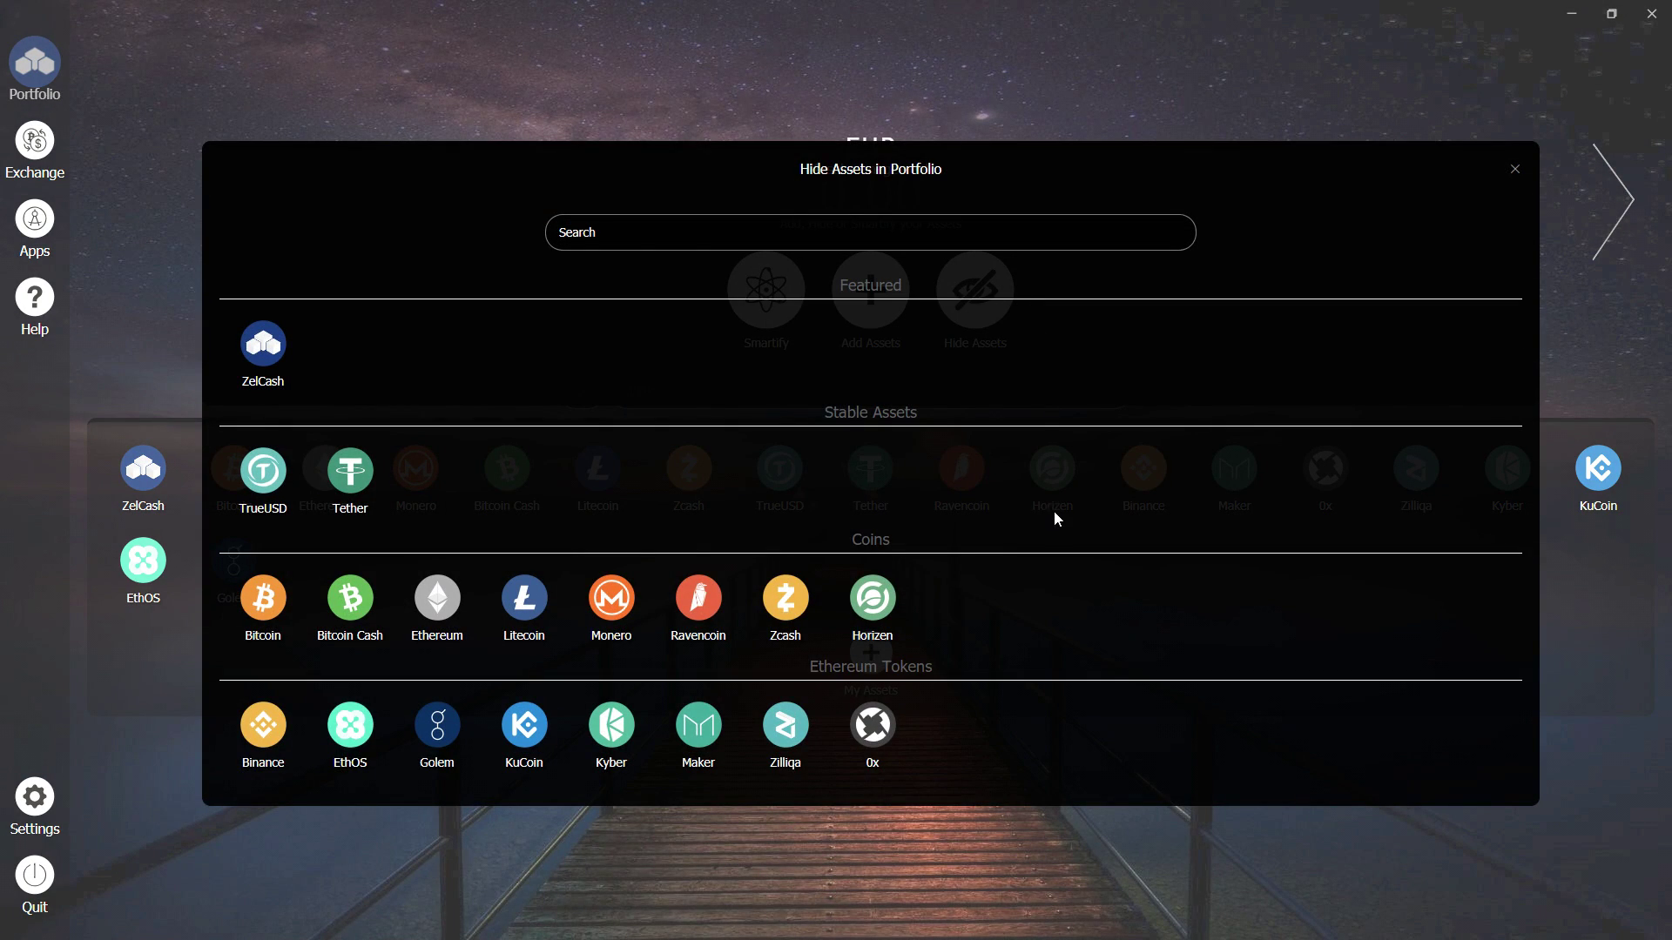
pyautogui.click(872, 601)
pyautogui.click(795, 615)
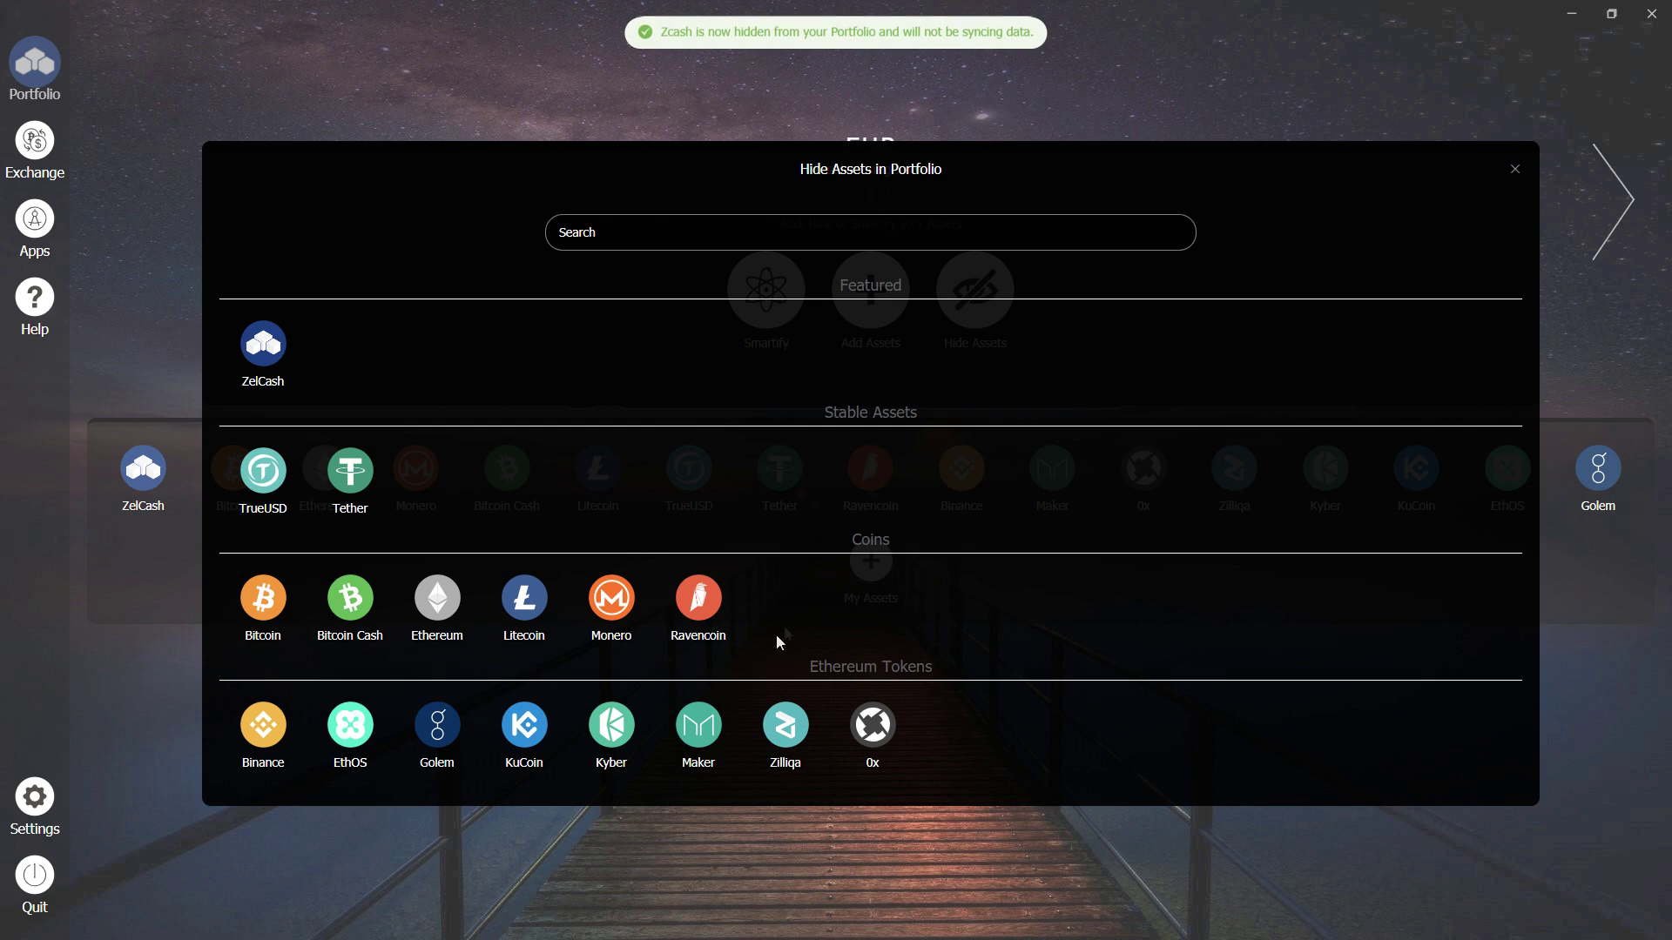
pyautogui.click(620, 736)
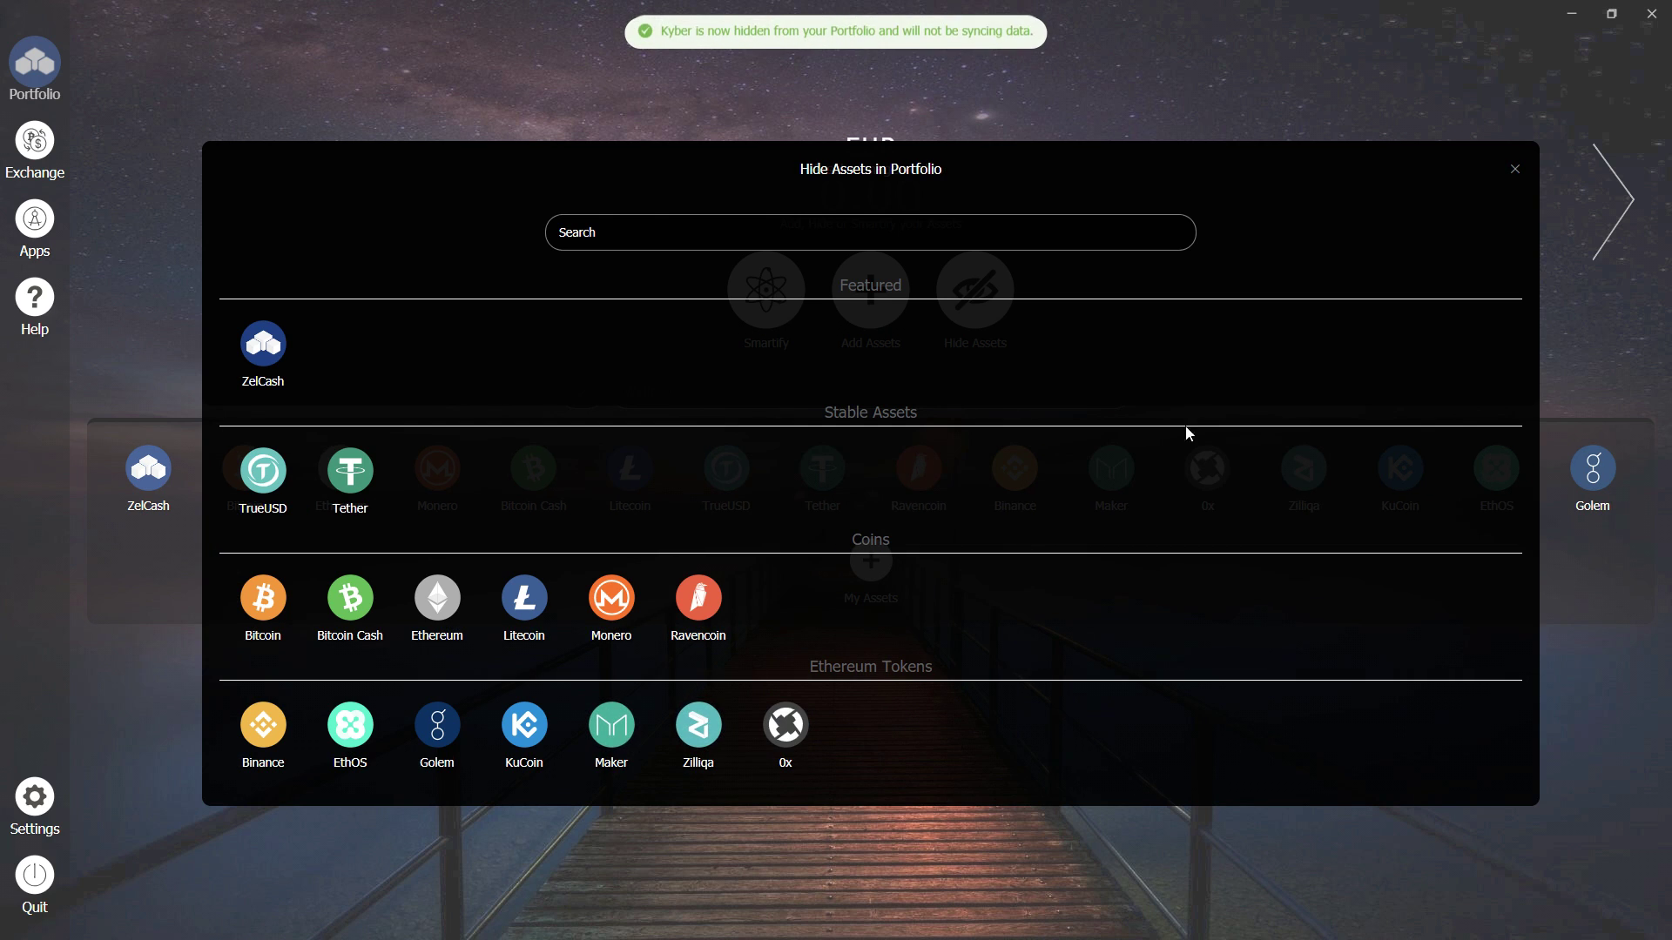
pyautogui.click(1514, 169)
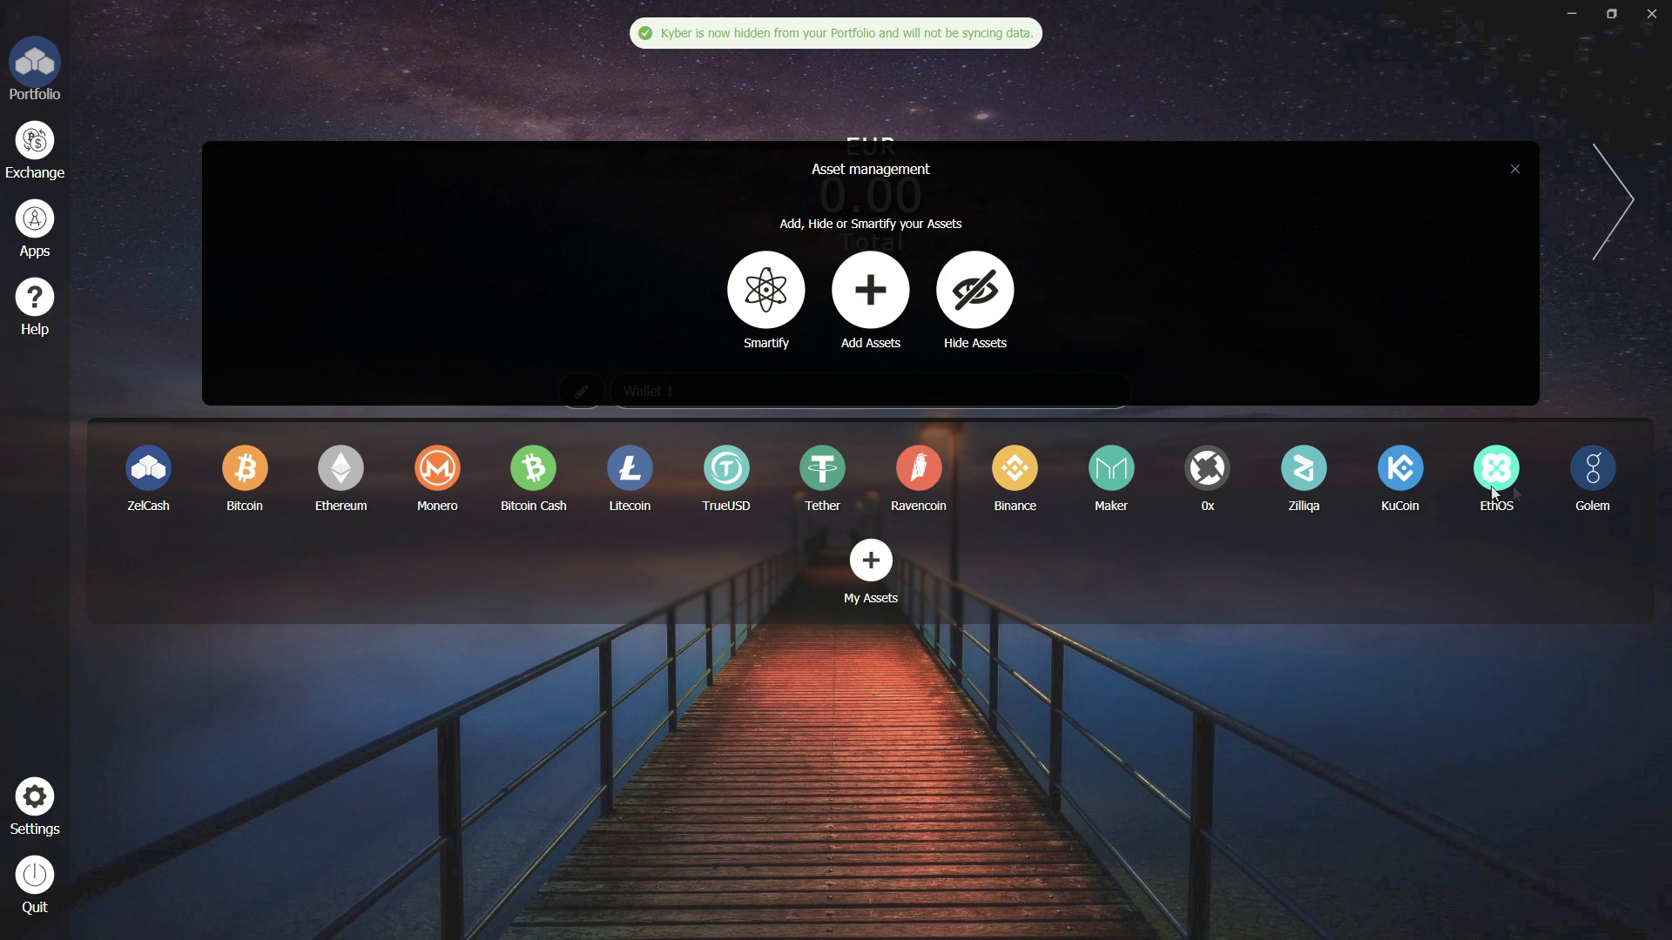
pyautogui.click(1514, 171)
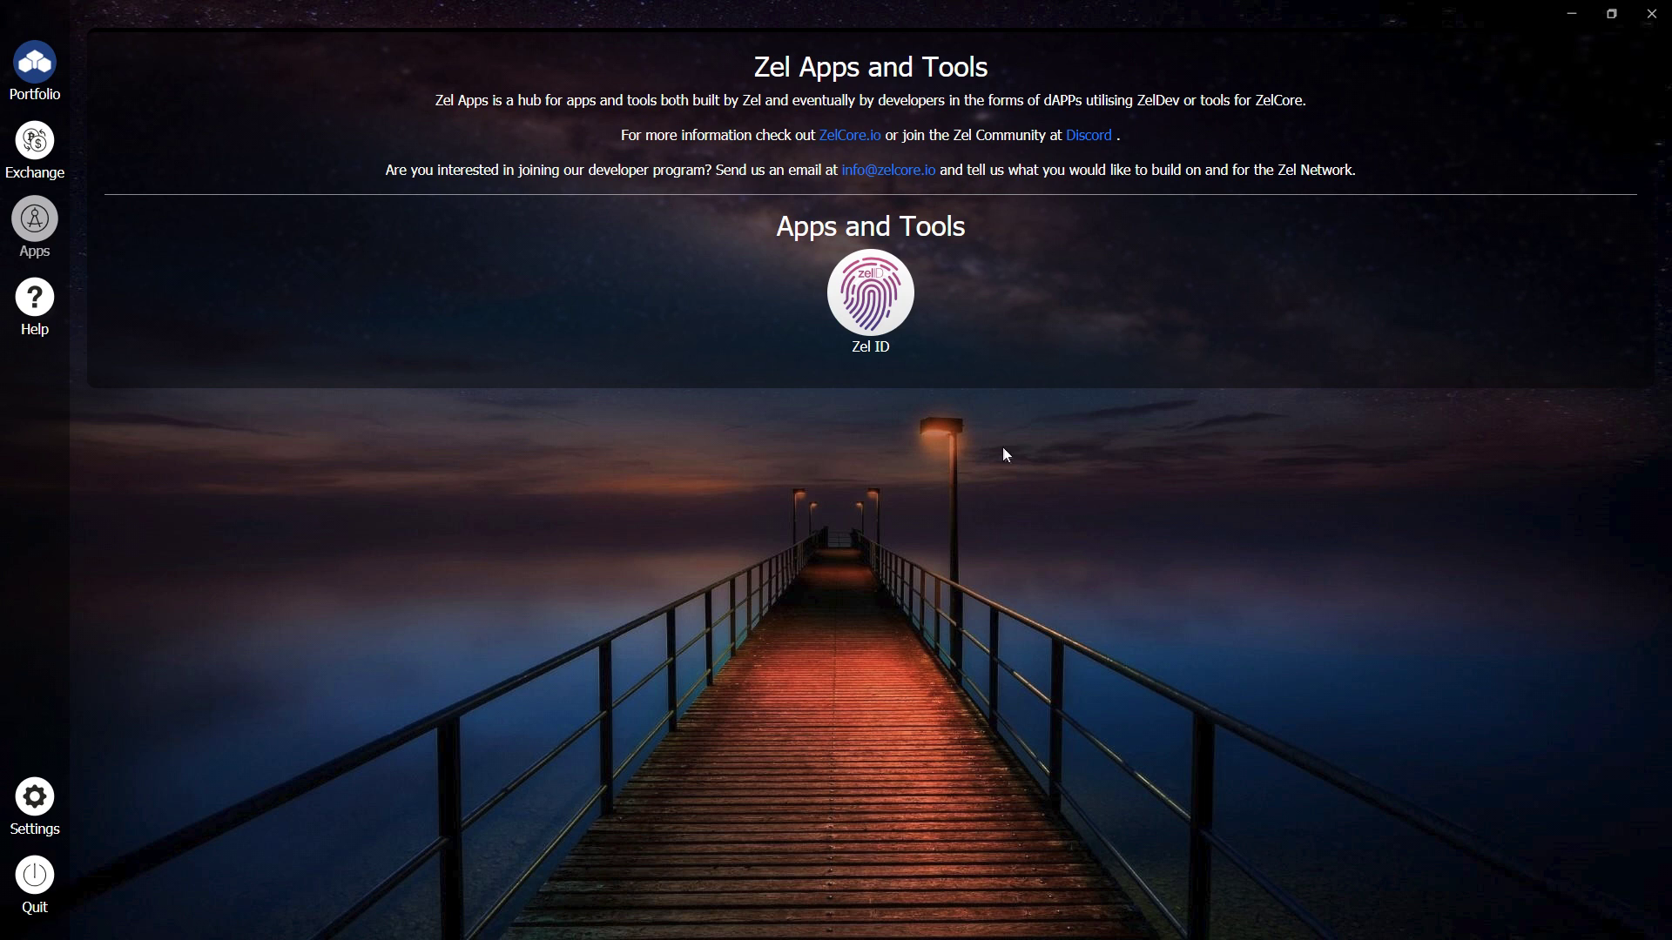
# Step: Open the Zel ID page, which offers message signing, d2FA PIN options and Easy Login setup
pyautogui.click(874, 305)
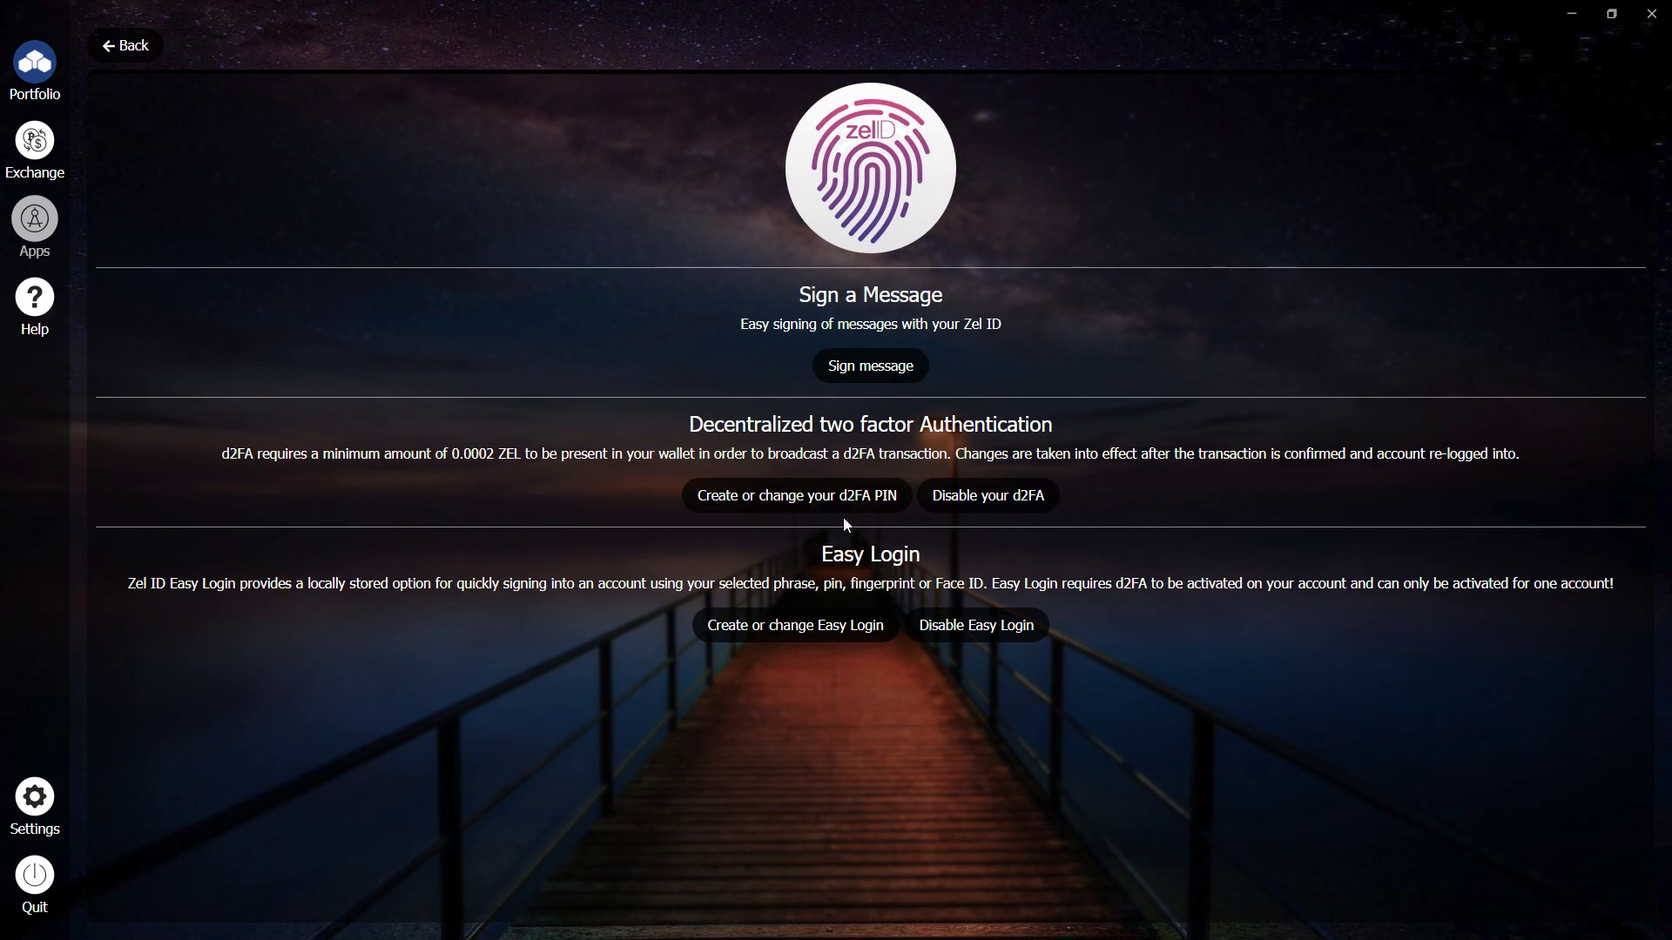